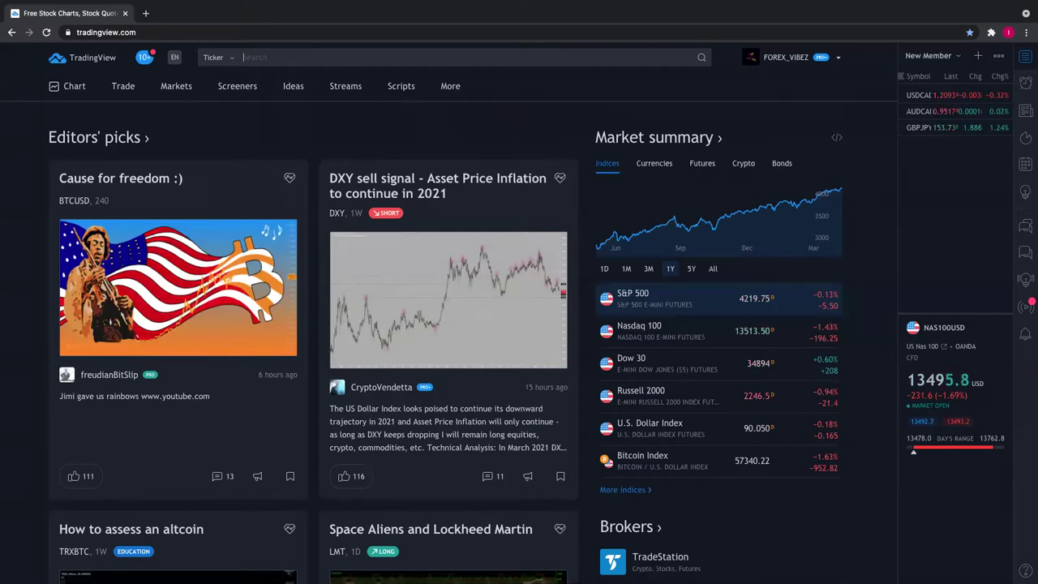
# - Turn the site's dark color theme off and back on
pyautogui.click(840, 64)
pyautogui.click(849, 233)
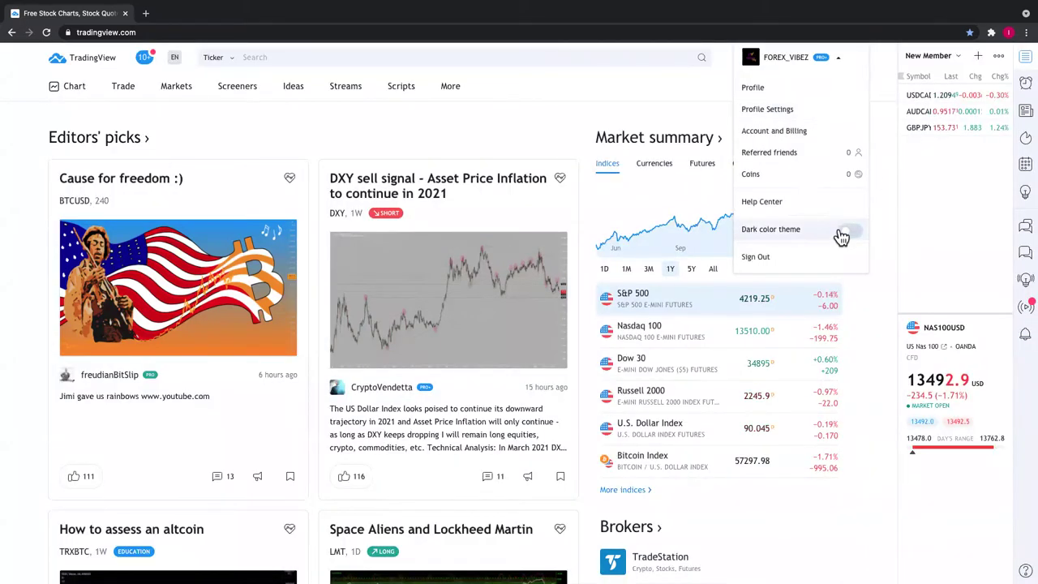
pyautogui.click(843, 233)
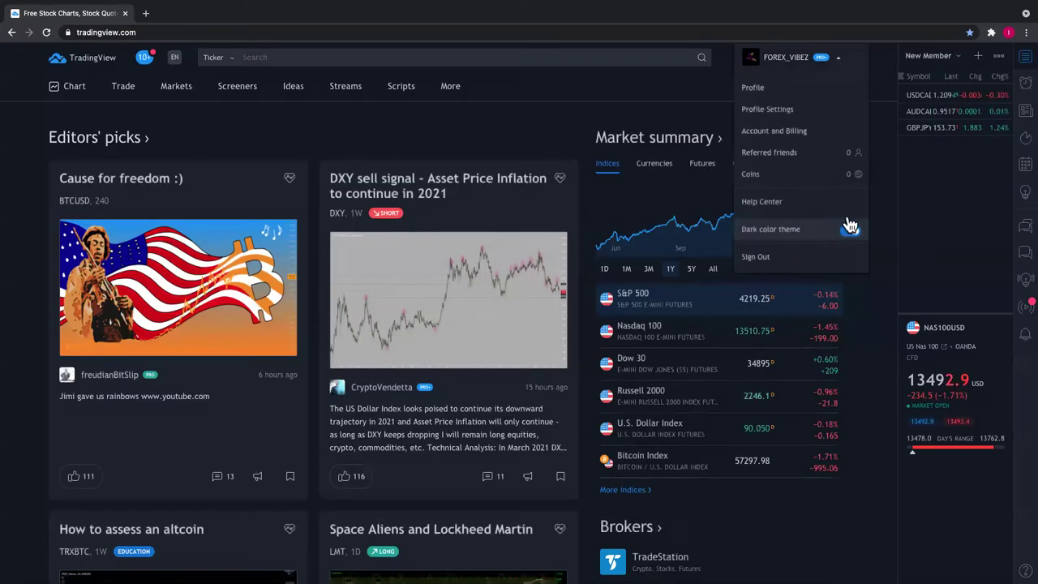
pyautogui.click(882, 165)
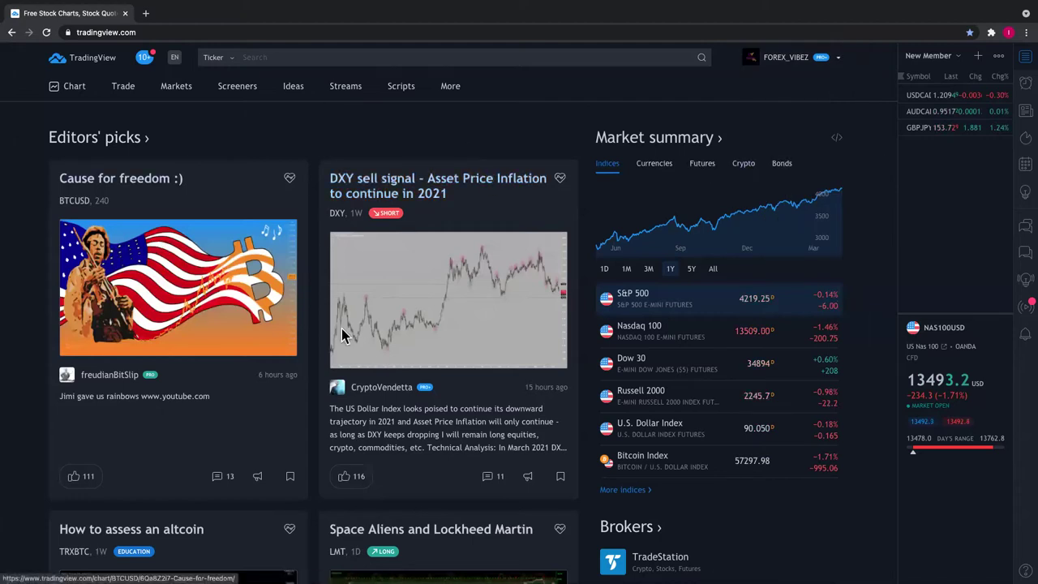
# - Open the chart page and load GBPJPY from the watchlist
pyautogui.click(74, 91)
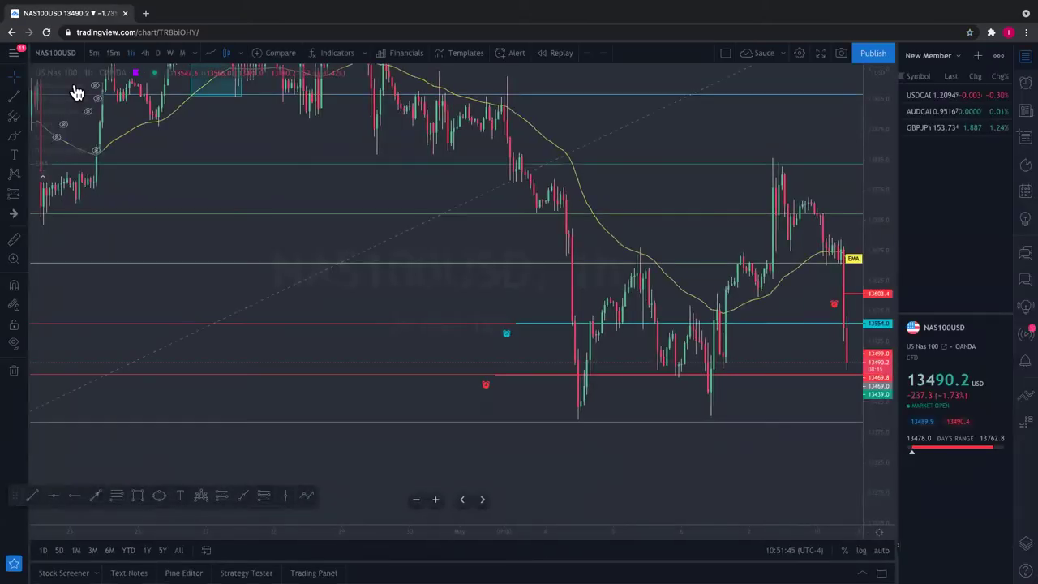
pyautogui.click(934, 129)
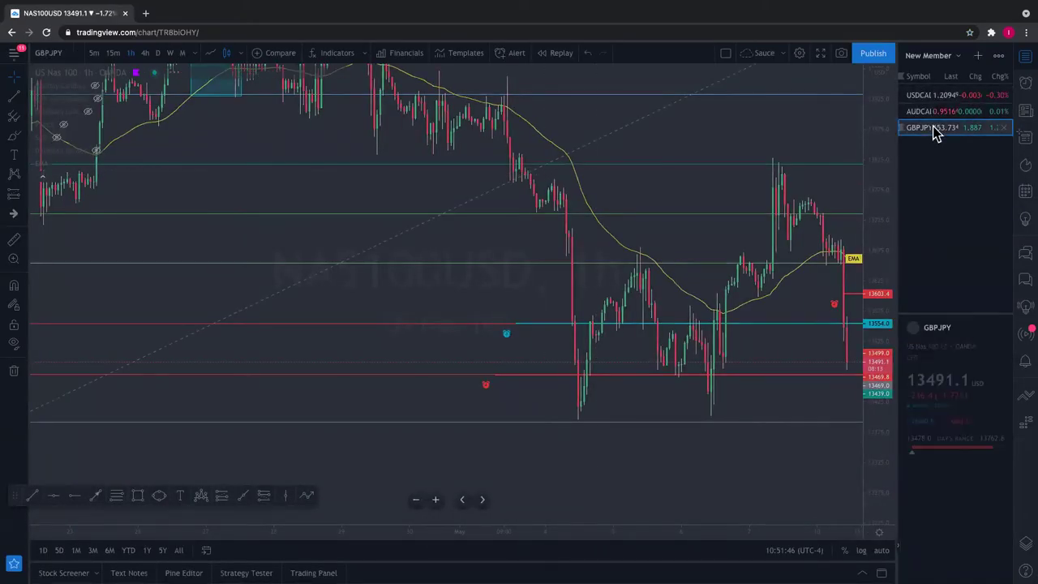
pyautogui.moveTo(690, 176); pyautogui.dragTo(581, 225)
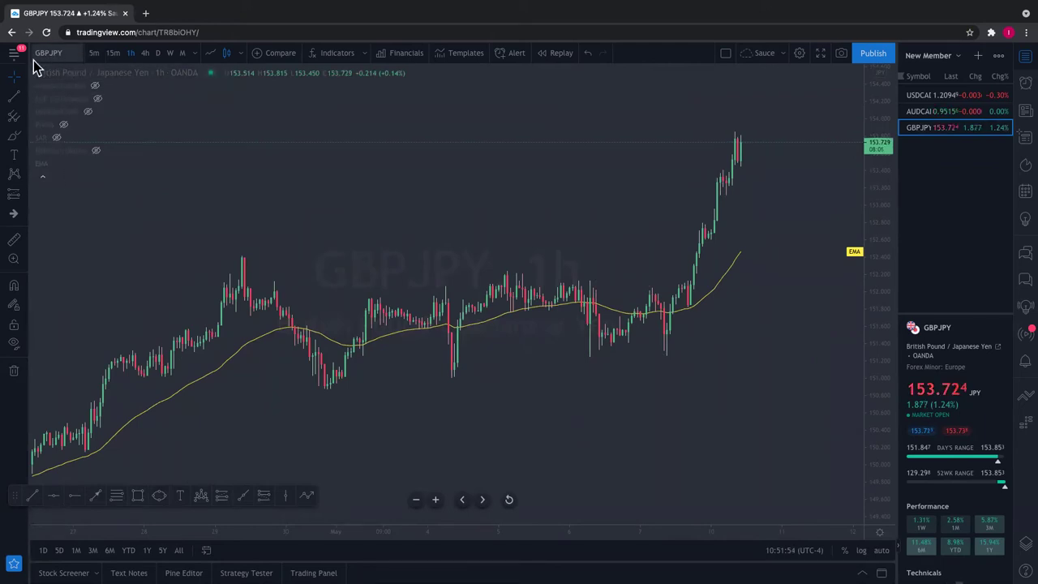
# - Search for the symbol GBPJPY and load the OANDA forex listing on the chart
pyautogui.click(68, 53)
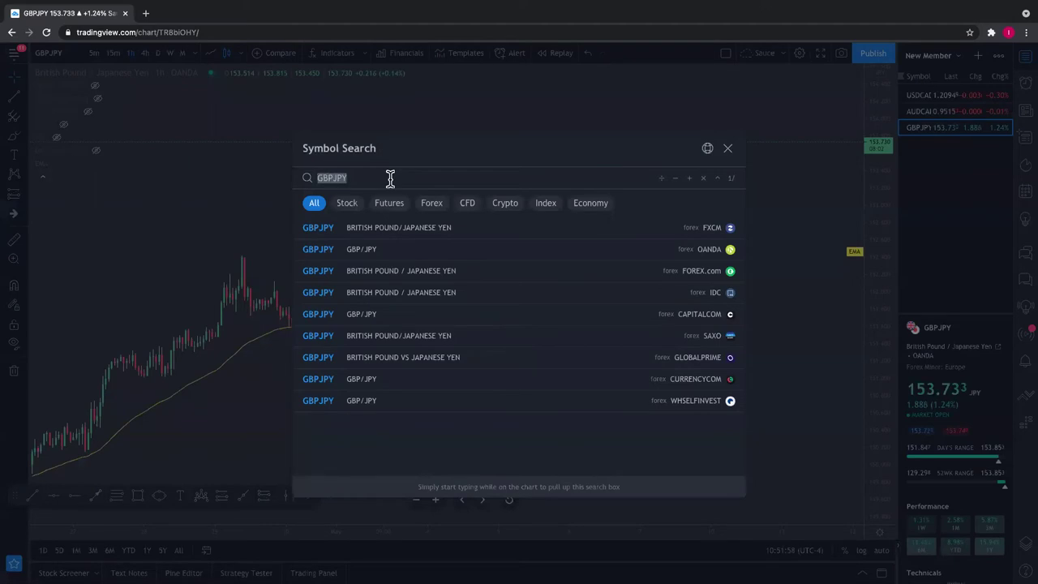
pyautogui.write('GBPJP')
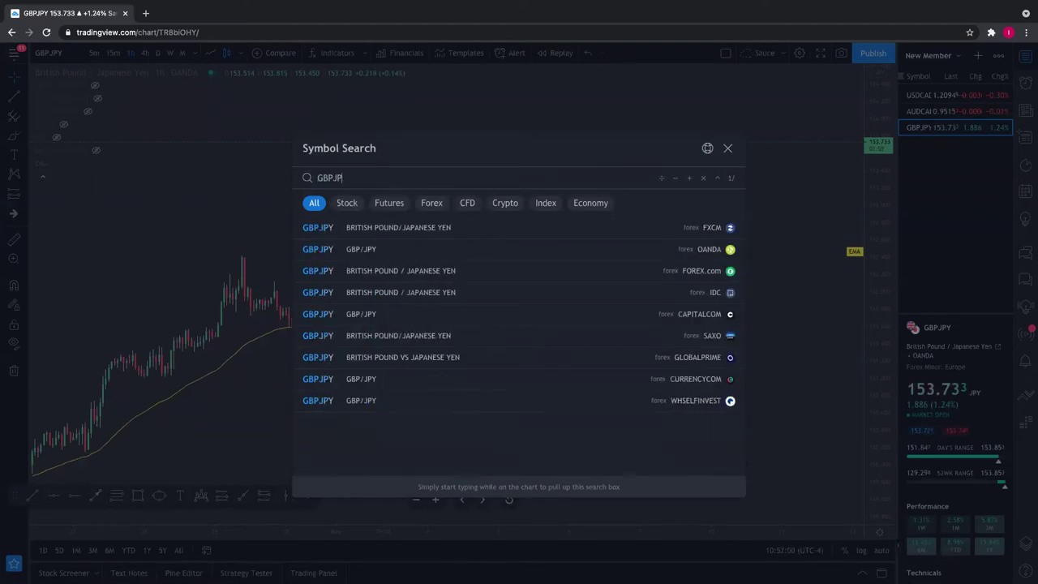
pyautogui.write('Y')
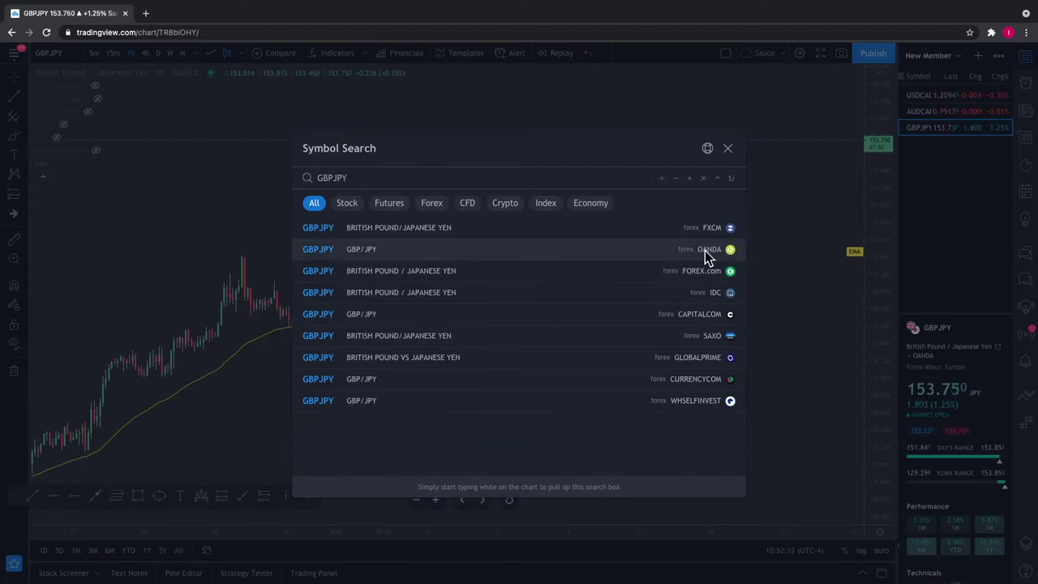
pyautogui.click(377, 249)
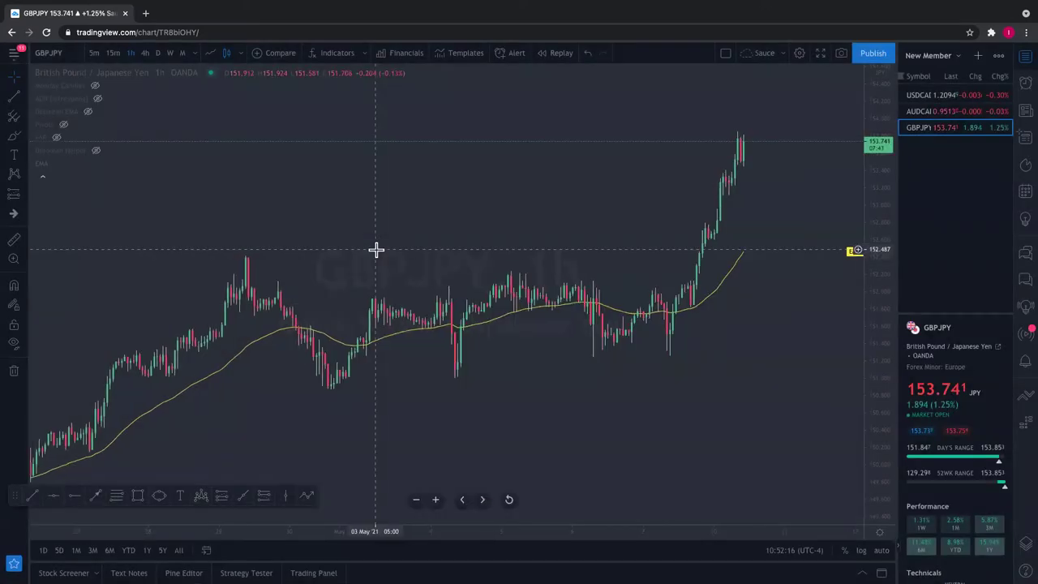
# - Hide the EMA indicator on the GBPJPY 1h chart
pyautogui.moveTo(598, 204); pyautogui.dragTo(573, 211)
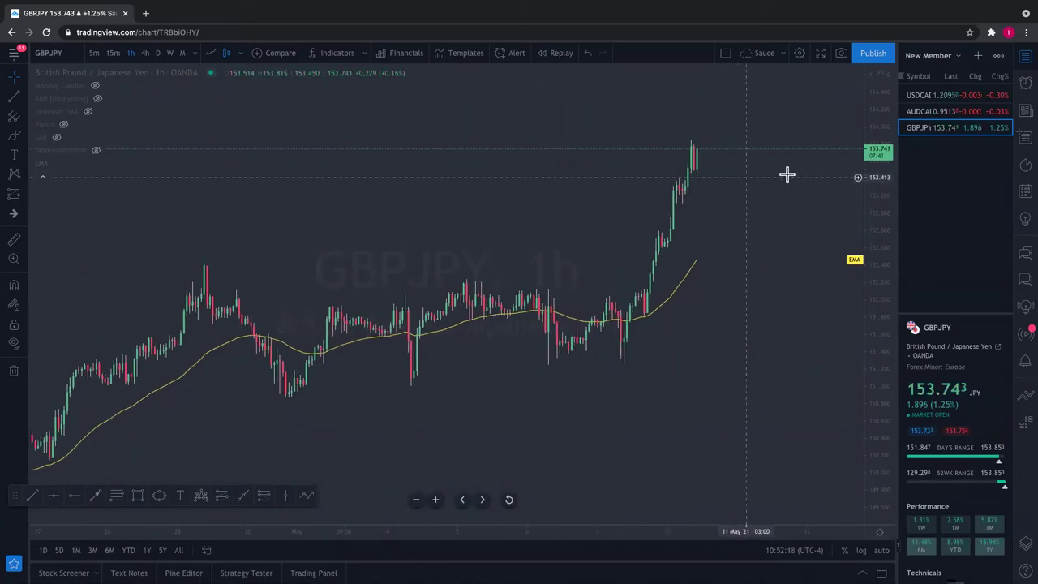
pyautogui.moveTo(872, 189); pyautogui.dragTo(874, 245)
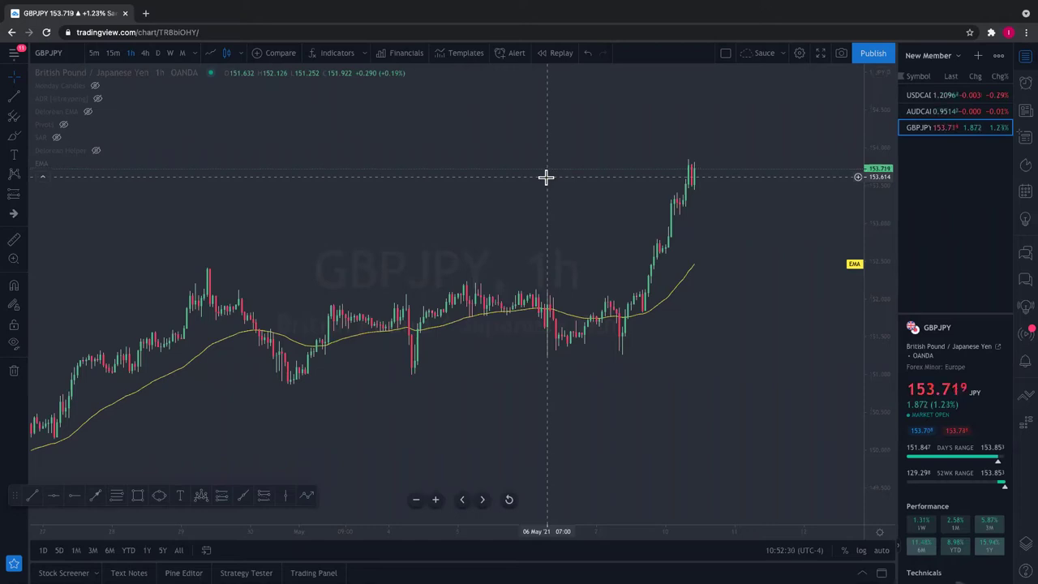
pyautogui.click(58, 163)
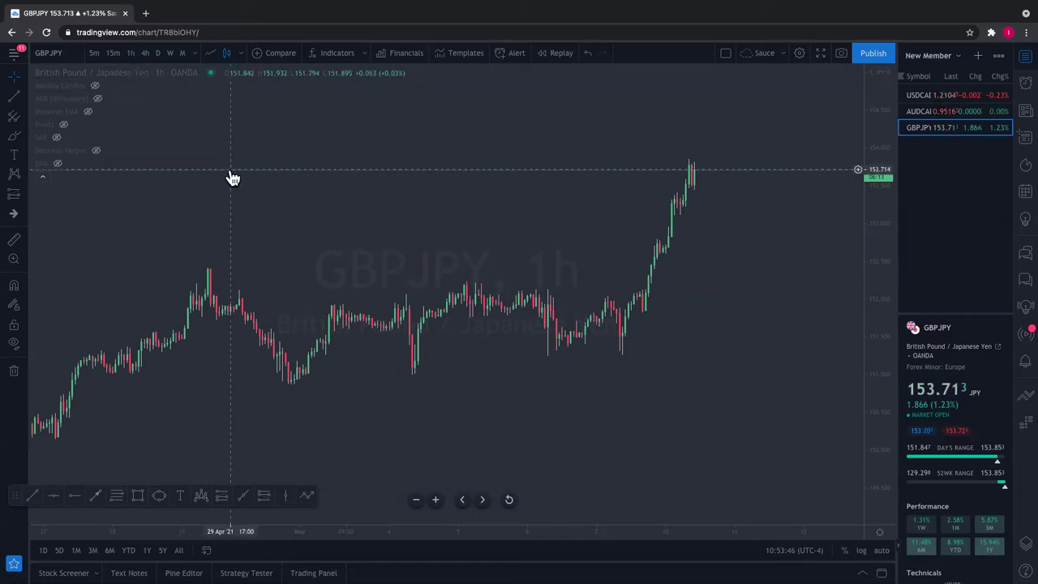
pyautogui.scroll(-2, 60, 349)
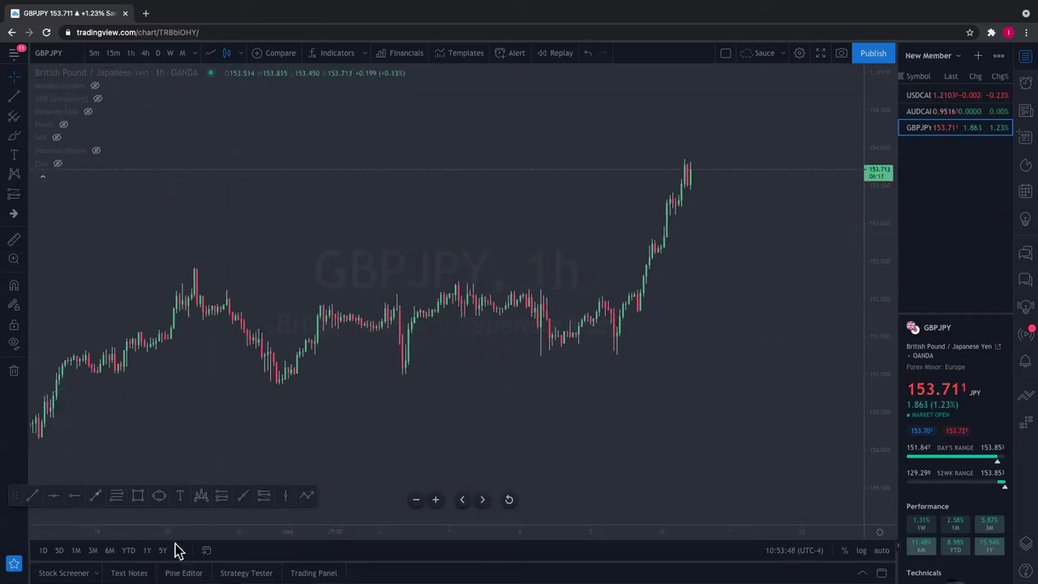
# - Place a text note above the 29 Apr '21 price peak at about 154.587, reading "Step 1:"
pyautogui.click(12, 155)
pyautogui.click(187, 108)
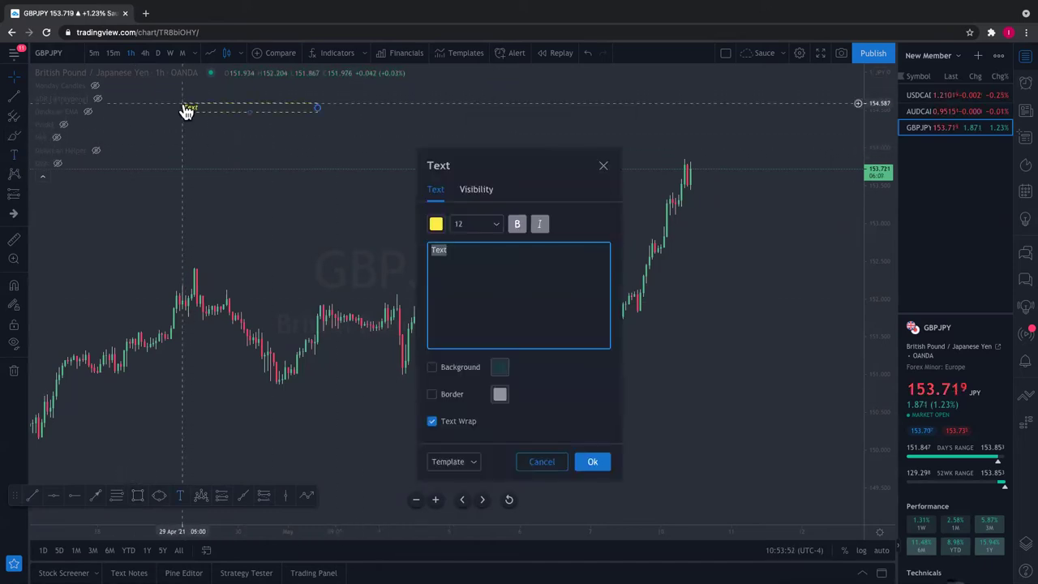
pyautogui.click(459, 255)
pyautogui.press('BackSpace')
pyautogui.press('BackSpace')
pyautogui.press('BackSpace')
pyautogui.press('BackSpace')
pyautogui.write('$')
pyautogui.write('tep 1:')
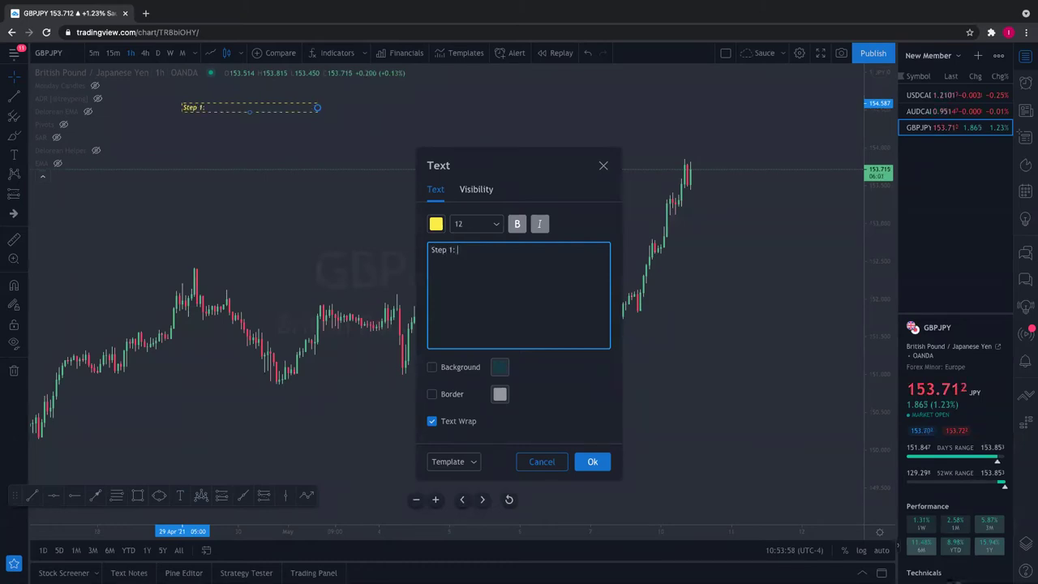
# - Format the note's text in white at size 16, keeping it bold
pyautogui.click(437, 226)
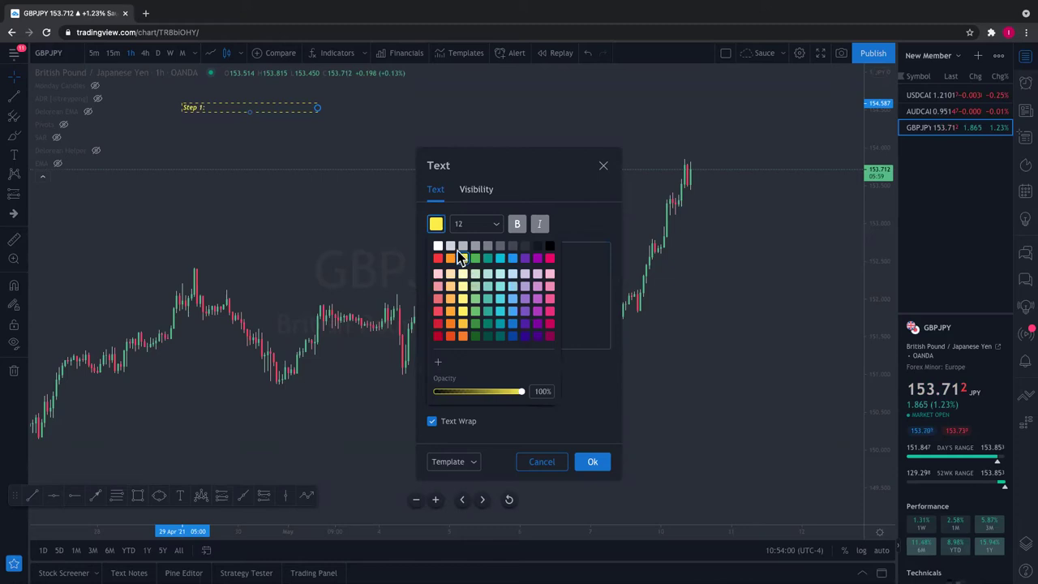
pyautogui.click(438, 246)
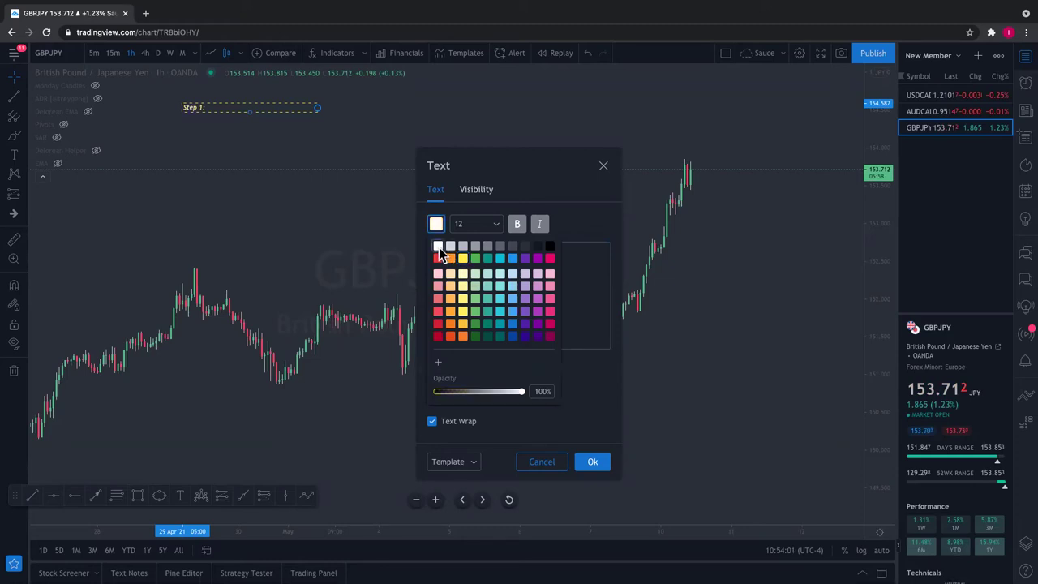
pyautogui.click(518, 227)
pyautogui.click(517, 227)
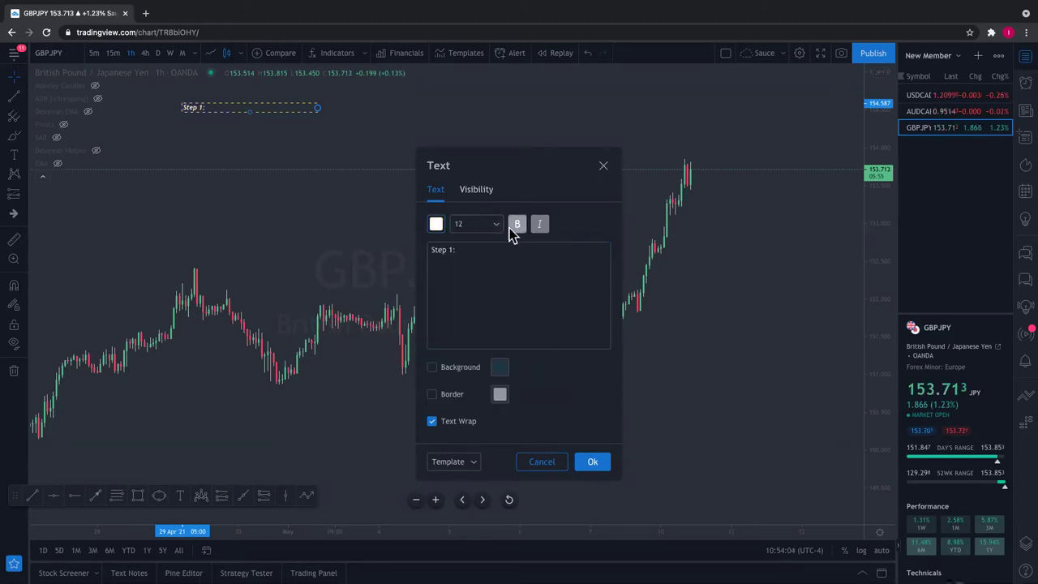
pyautogui.click(497, 229)
pyautogui.click(479, 315)
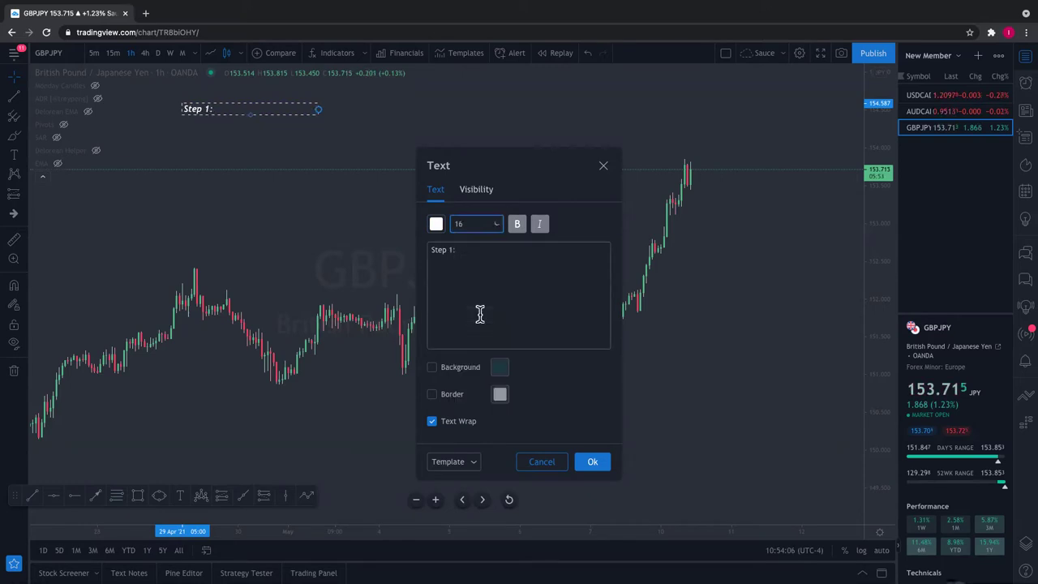
# - Complete the first line as "Step 1: Choose a pair" and add "Step 2: 1hr Time Frame" below it, separated by a blank line
pyautogui.tripleClick(478, 256)
pyautogui.click(432, 250)
pyautogui.write('Choose a')
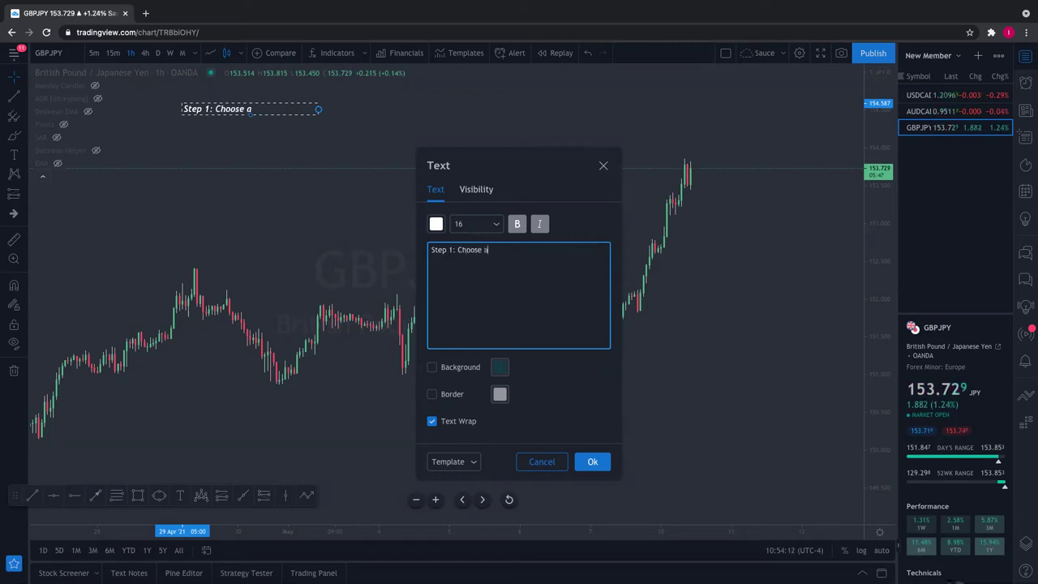
pyautogui.write(' pair')
pyautogui.press('Return')
pyautogui.write('Step')
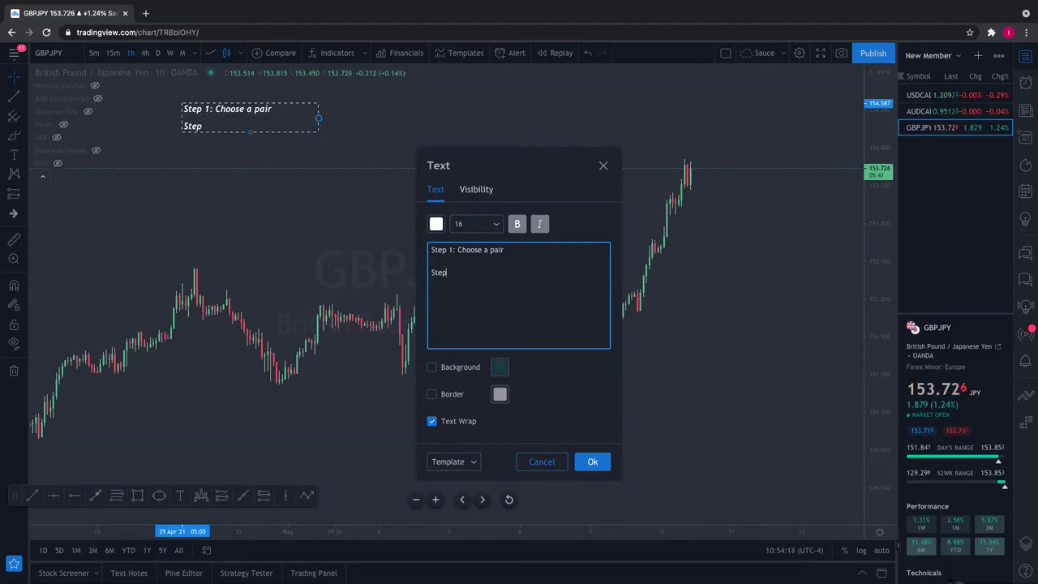
pyautogui.write(' 2: 1hr')
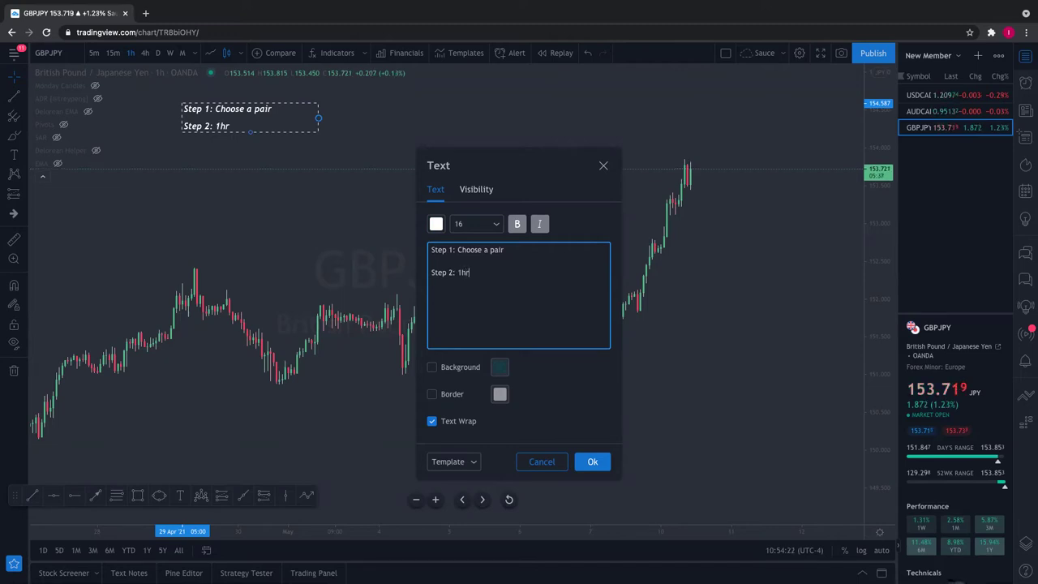
pyautogui.write(' Time Frame')
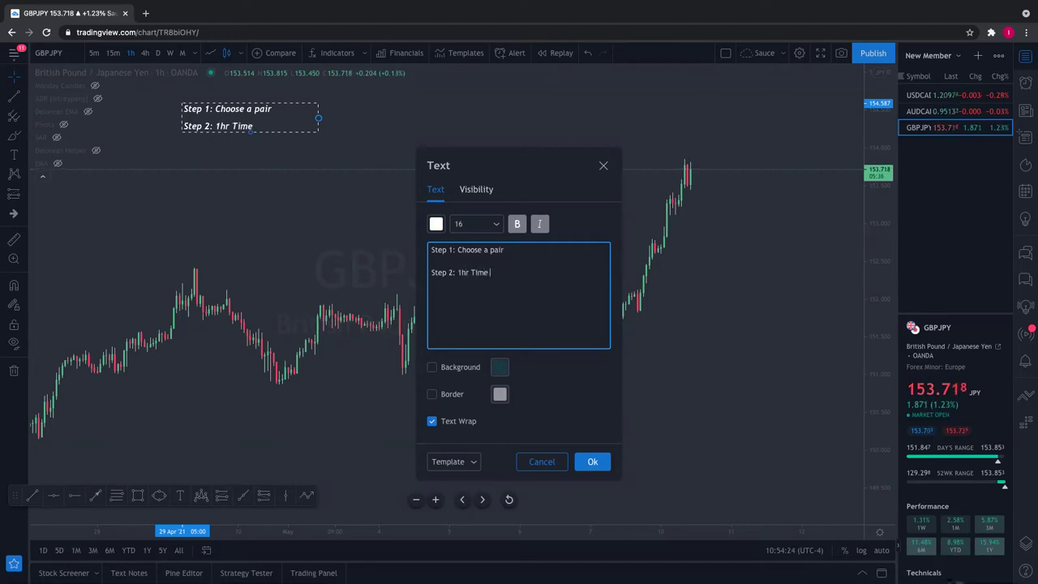
# - Add "Step 3: Find highest and lowest point on our chart" to the note after a blank line
pyautogui.press('Return')
pyautogui.press('Return')
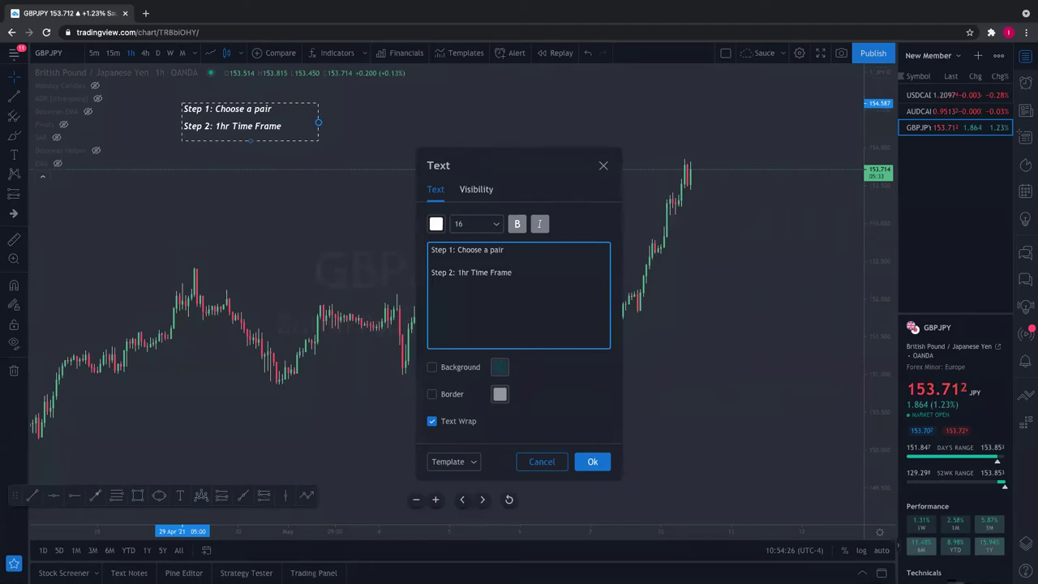
pyautogui.write('Step 3: ')
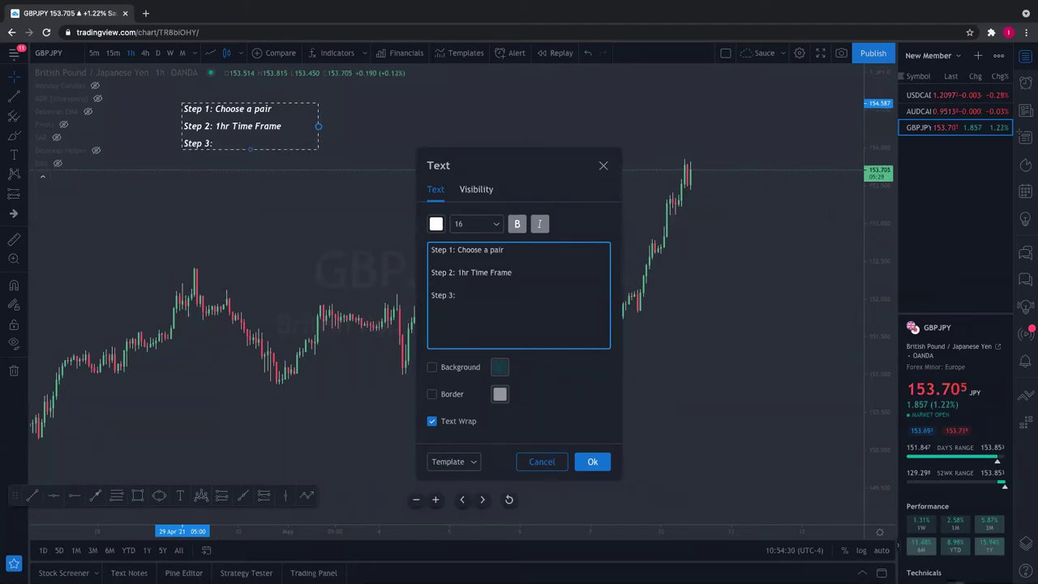
pyautogui.write('Find highest')
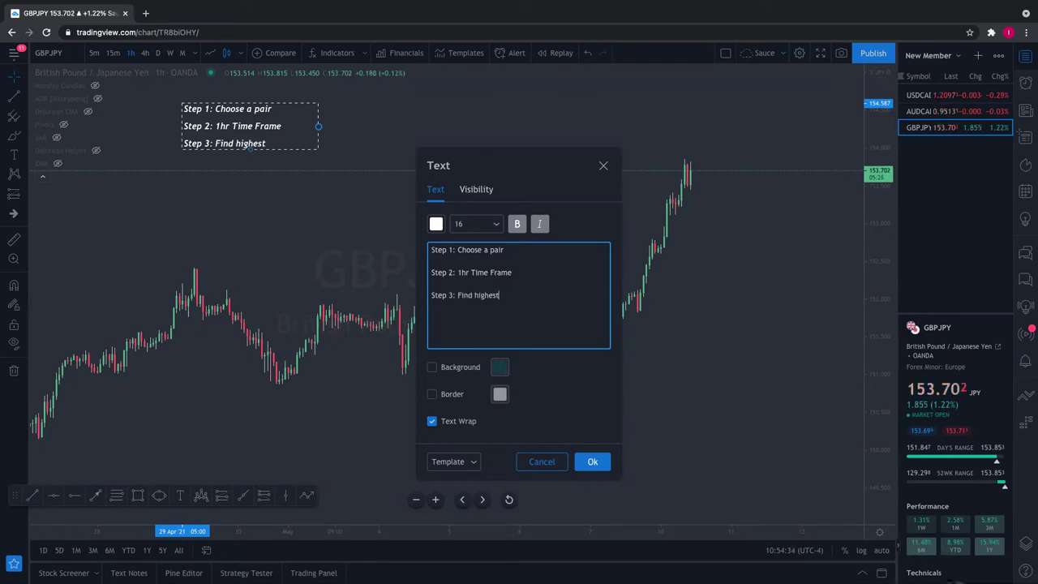
pyautogui.write(' and')
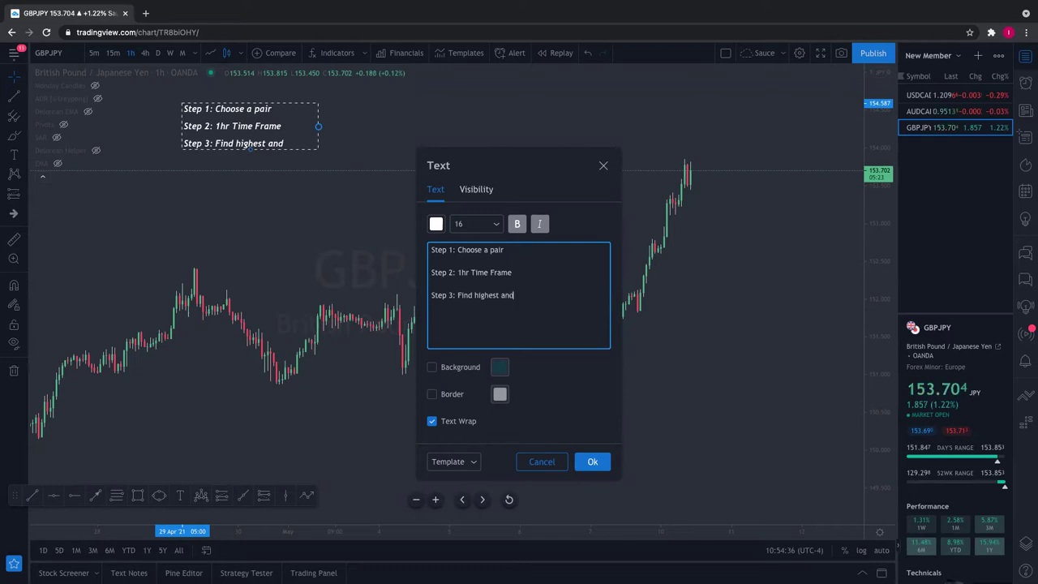
pyautogui.write(' lowert point on our chart')
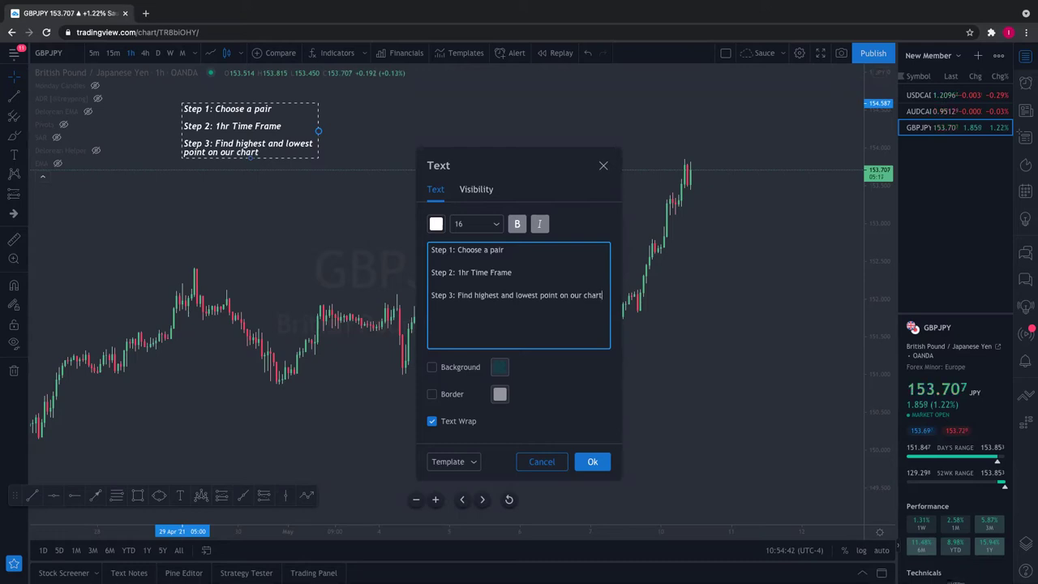
# - Add "Step 4: Draw a fib retacement" to the note after a blank line
pyautogui.press('Return')
pyautogui.press('Return')
pyautogui.write('St')
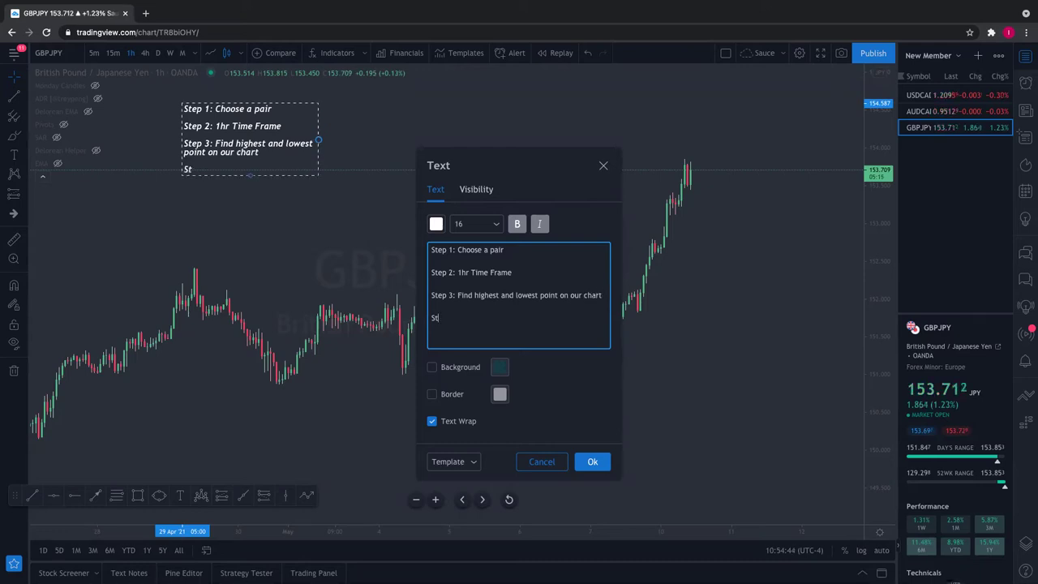
pyautogui.write('ep 4')
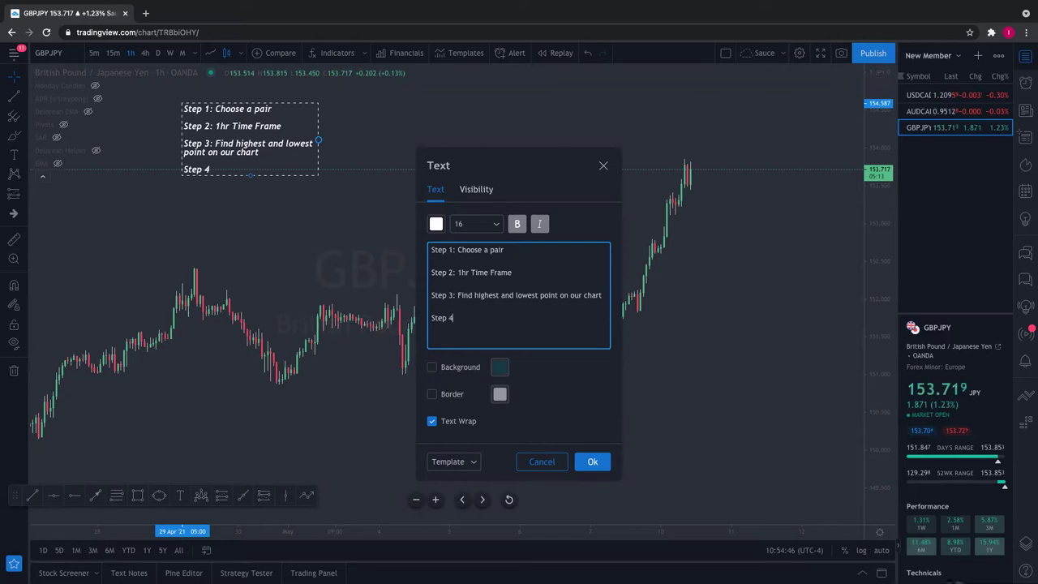
pyautogui.write(': DRraw')
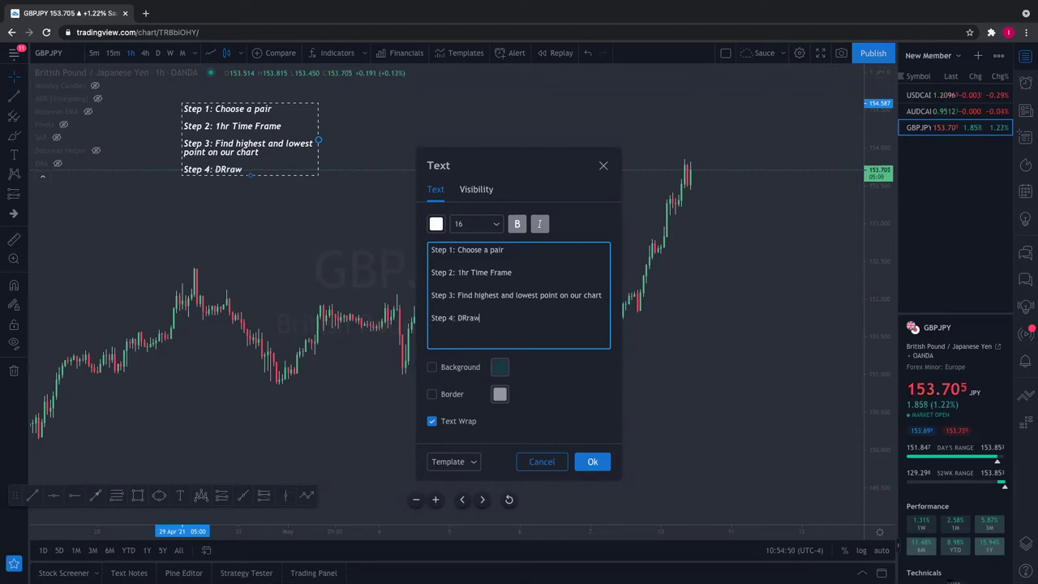
pyautogui.press('BackSpace')
pyautogui.press('BackSpace')
pyautogui.press('BackSpace')
pyautogui.press('BackSpace')
pyautogui.write('r chart Step')
pyautogui.write(' 4: Draw a fib')
pyautogui.write(' retace')
pyautogui.write('mne')
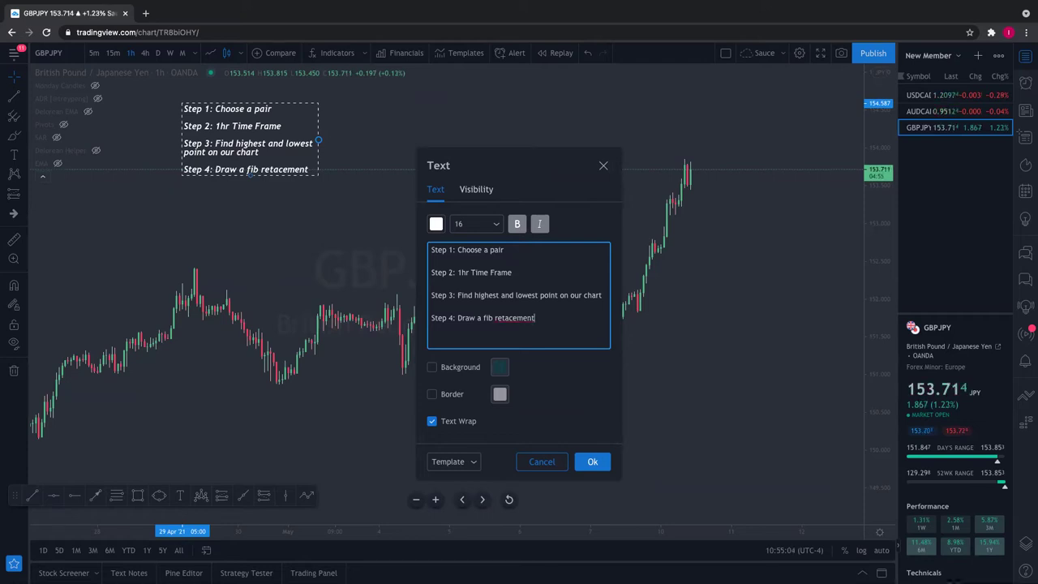
# - Correct the misspelled last word of the note's Step 4 line to "retracement"
pyautogui.rightClick(529, 320)
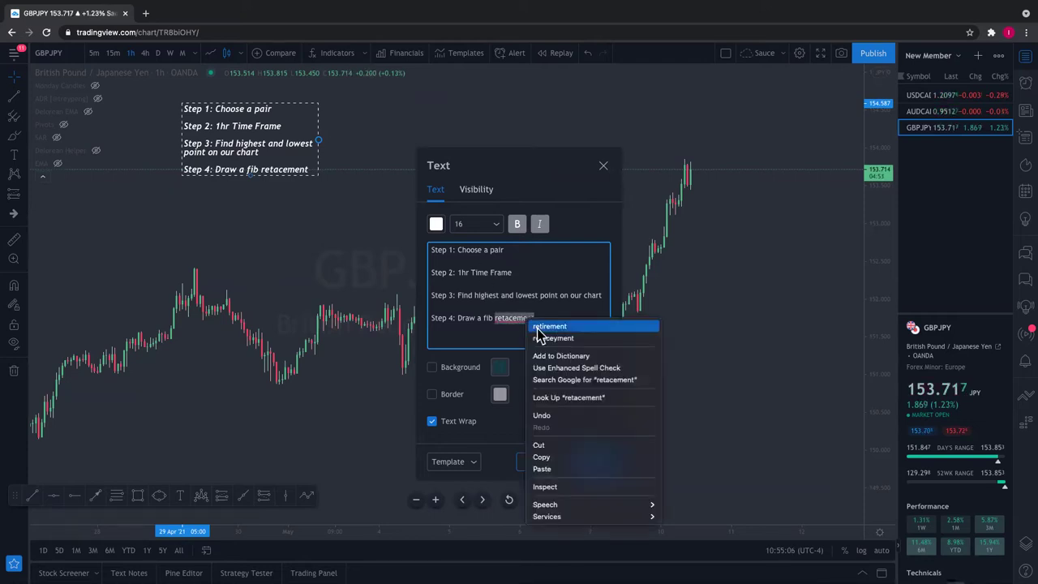
pyautogui.click(523, 318)
pyautogui.click(536, 317)
pyautogui.press('BackSpace')
pyautogui.press('BackSpace')
pyautogui.press('BackSpace')
pyautogui.press('BackSpace')
pyautogui.press('BackSpace')
pyautogui.press('BackSpace')
pyautogui.press('BackSpace')
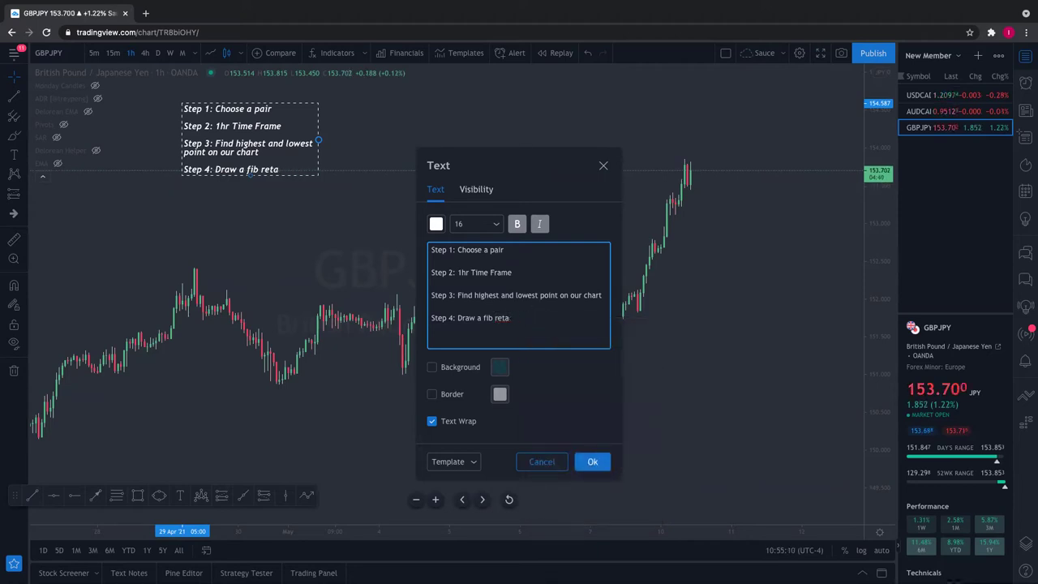
pyautogui.write('racement')
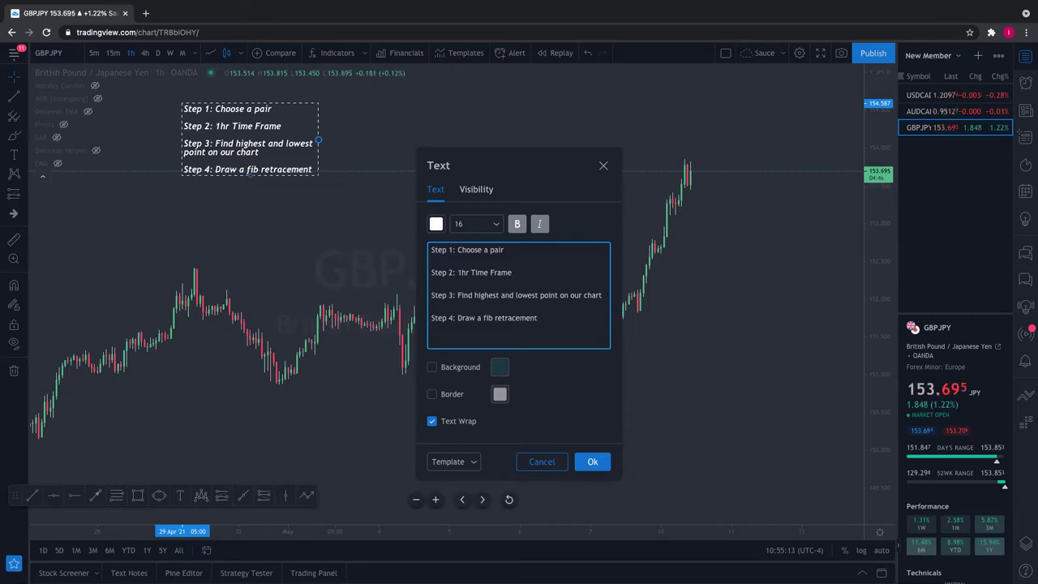
# - Add "Step 5: Place a horizontal on each of the fib lines" to the note after a blank line
pyautogui.press('Return')
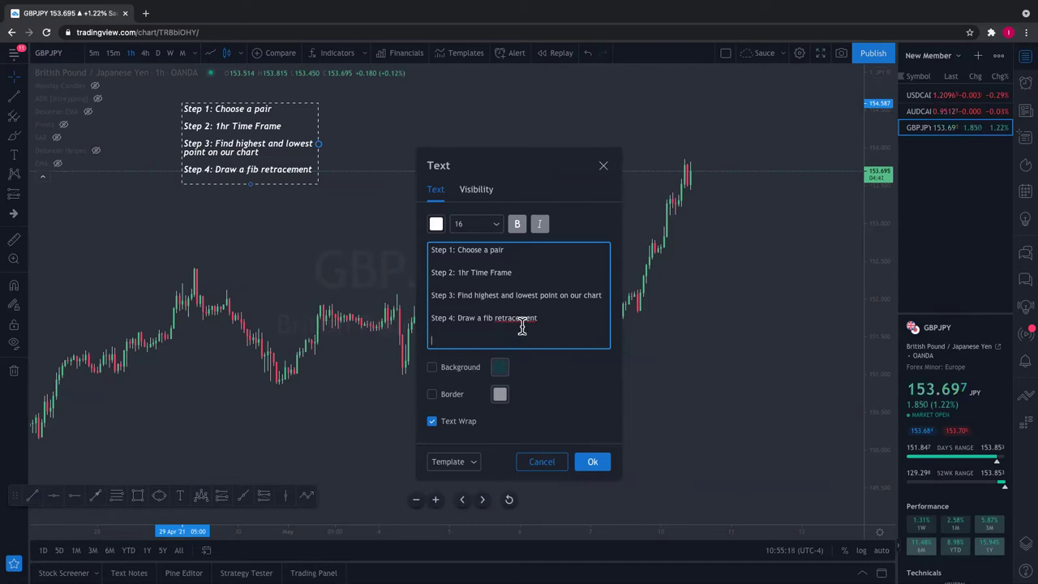
pyautogui.write('Step 5: Pl')
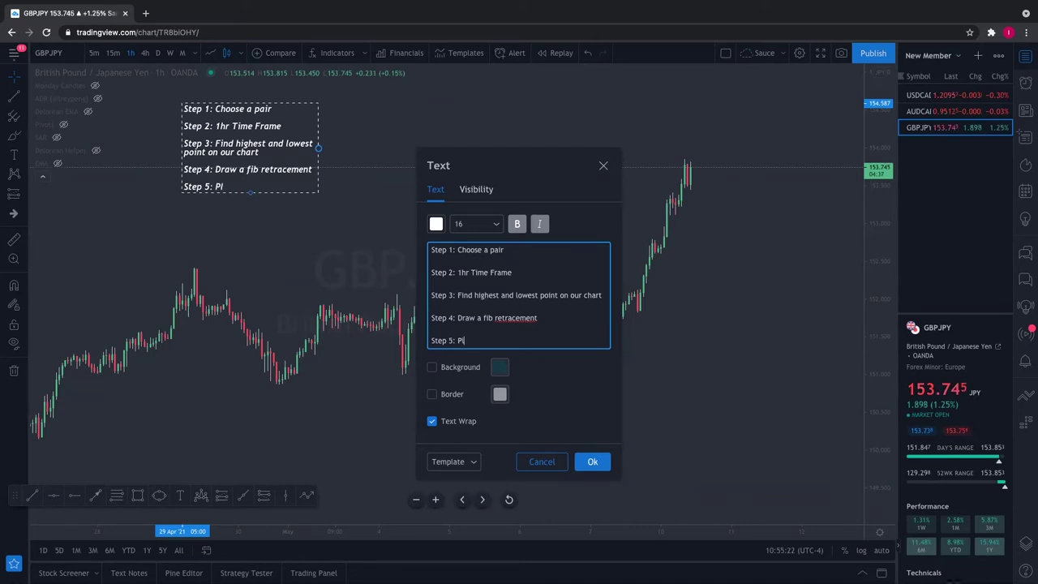
pyautogui.write('ace a hori')
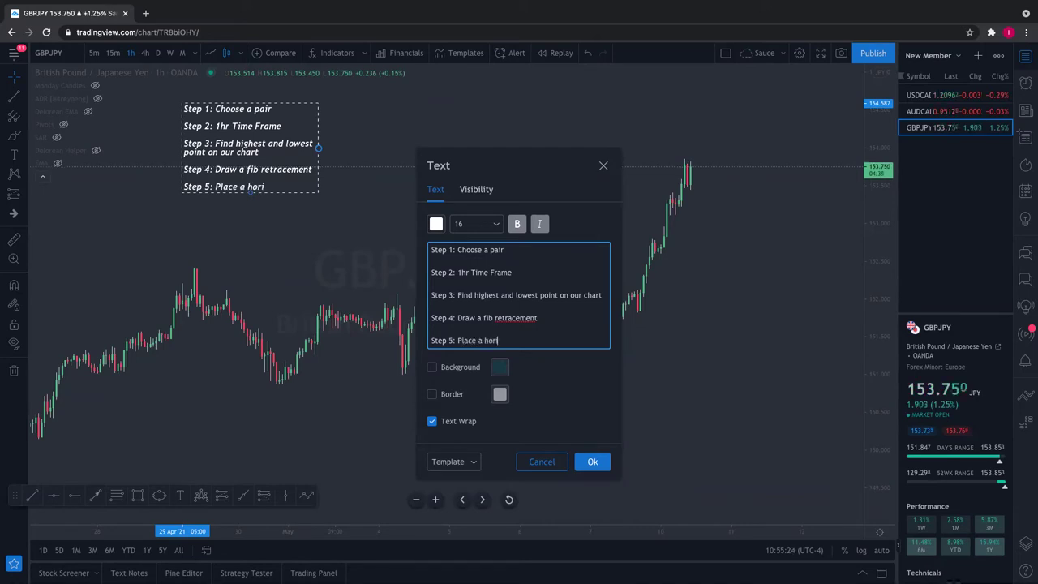
pyautogui.write('zontal o')
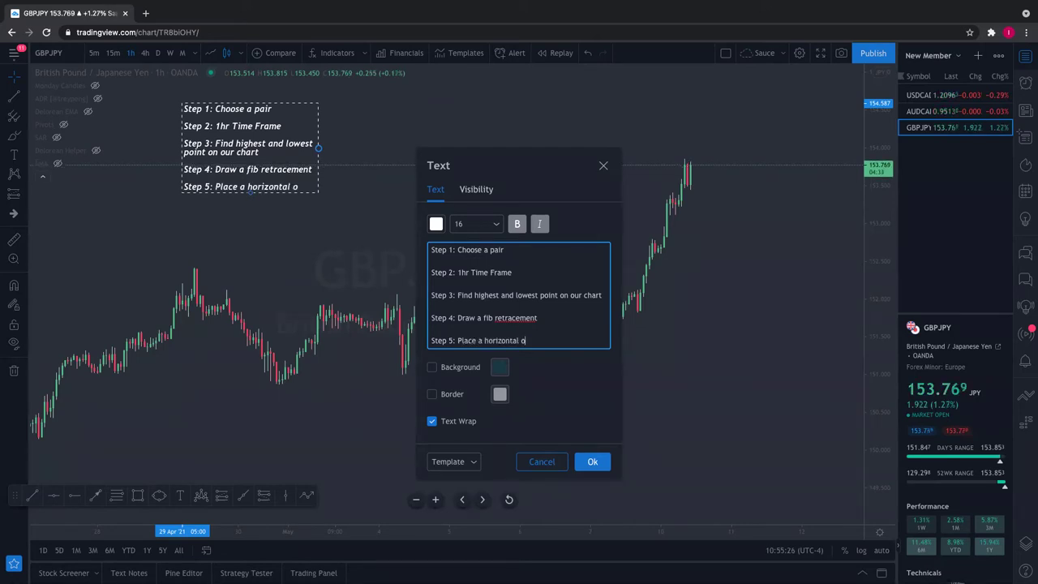
pyautogui.write('n each of')
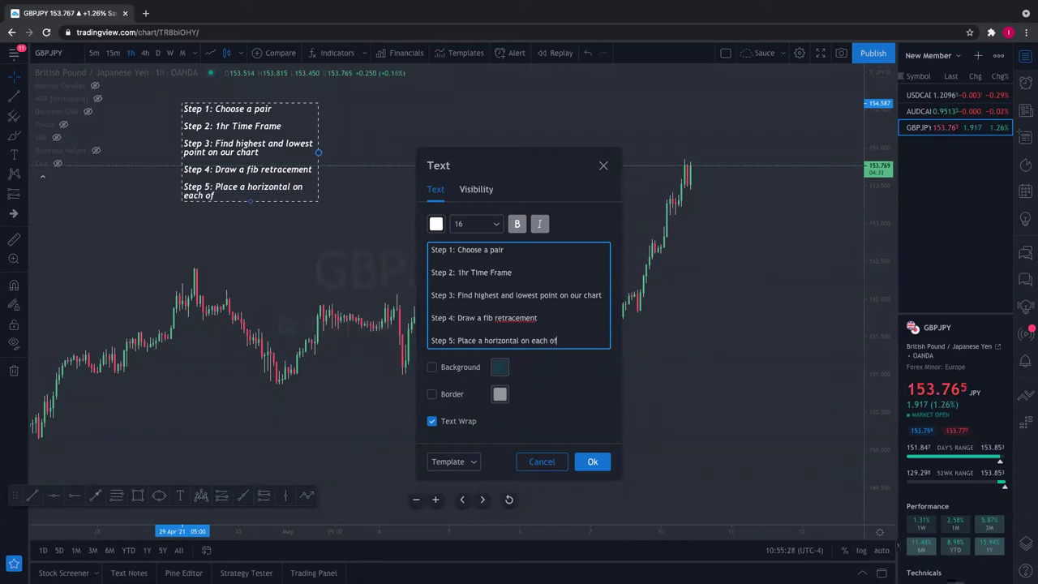
pyautogui.write(' the fib lines')
# - Add "Step 6: Wait for a candle to close above or below our horizontal line" to the note after a blank line
pyautogui.press('Return')
pyautogui.press('Return')
pyautogui.write('St')
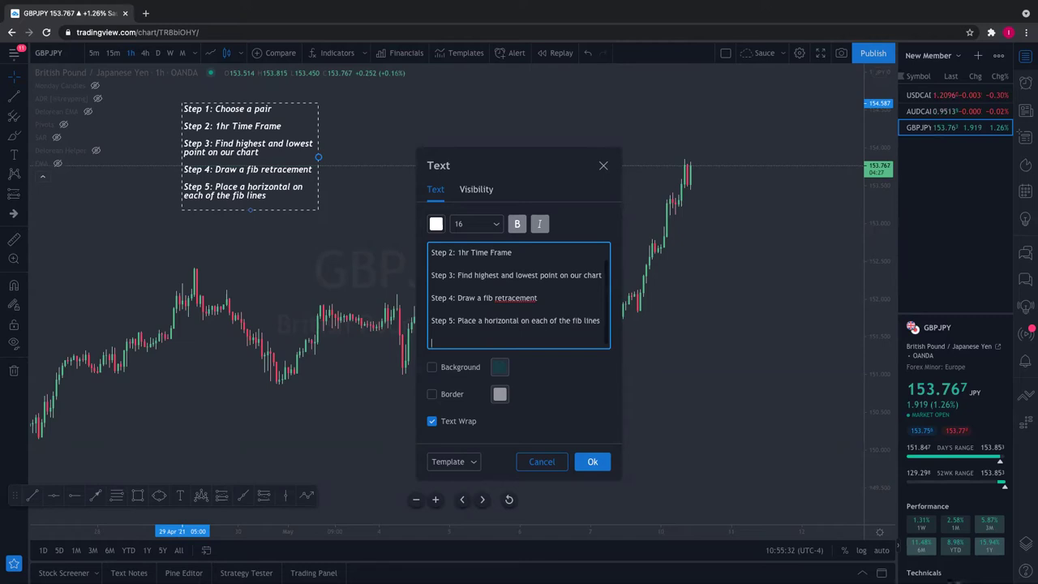
pyautogui.write('ep 6')
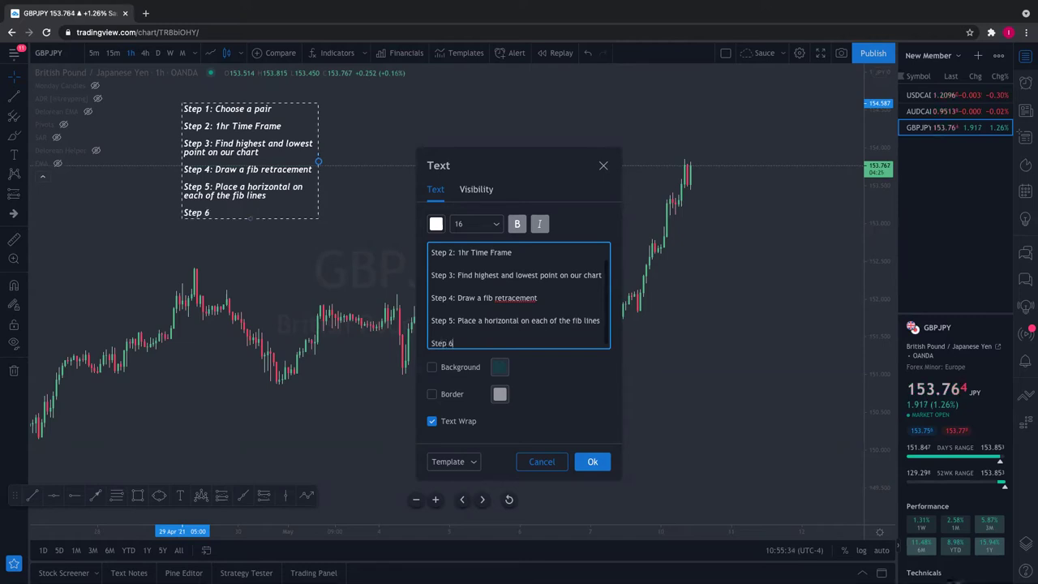
pyautogui.write(':')
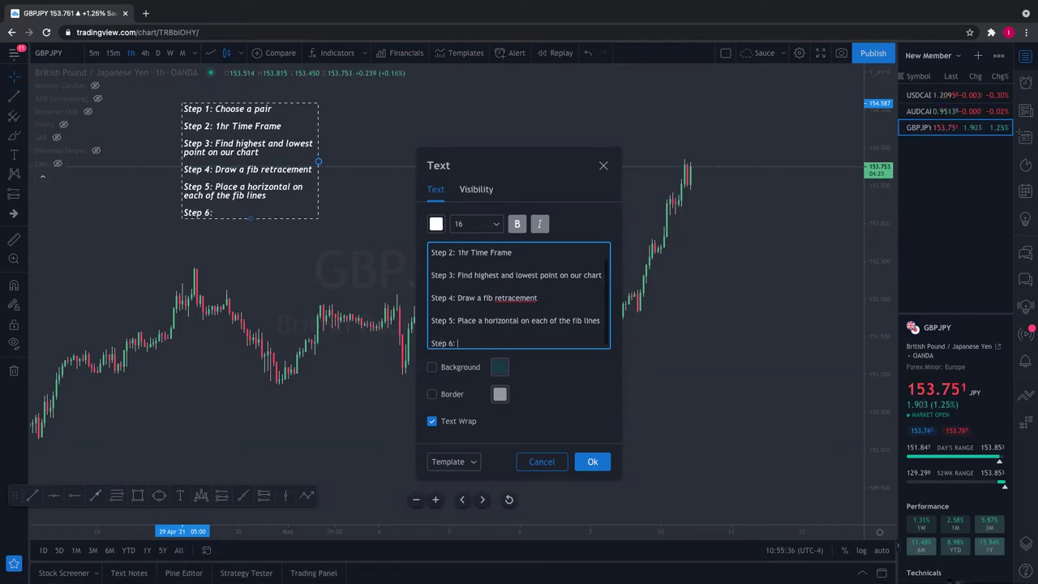
pyautogui.write(' Wait for a can')
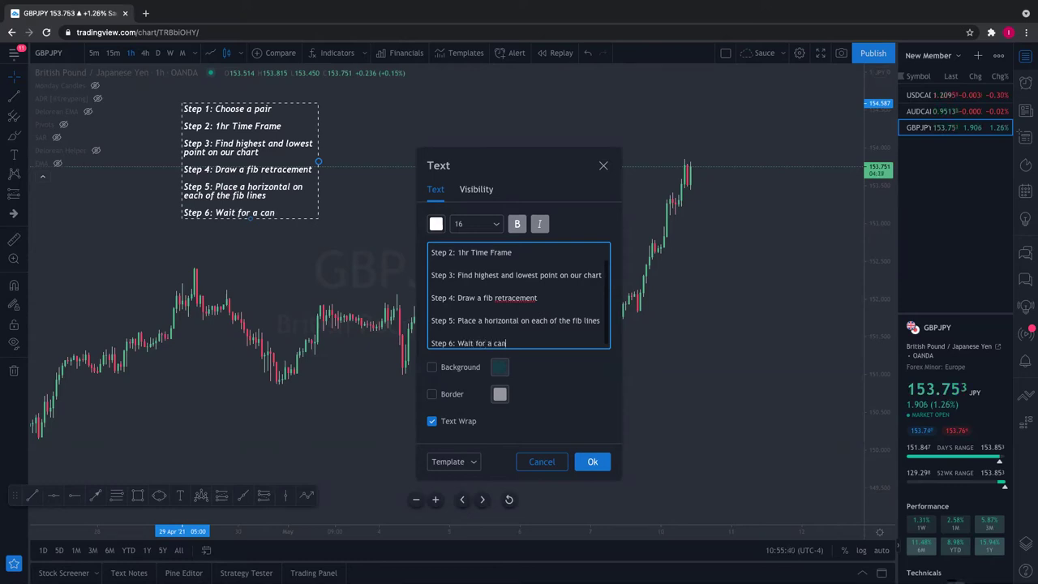
pyautogui.write('dle to close ')
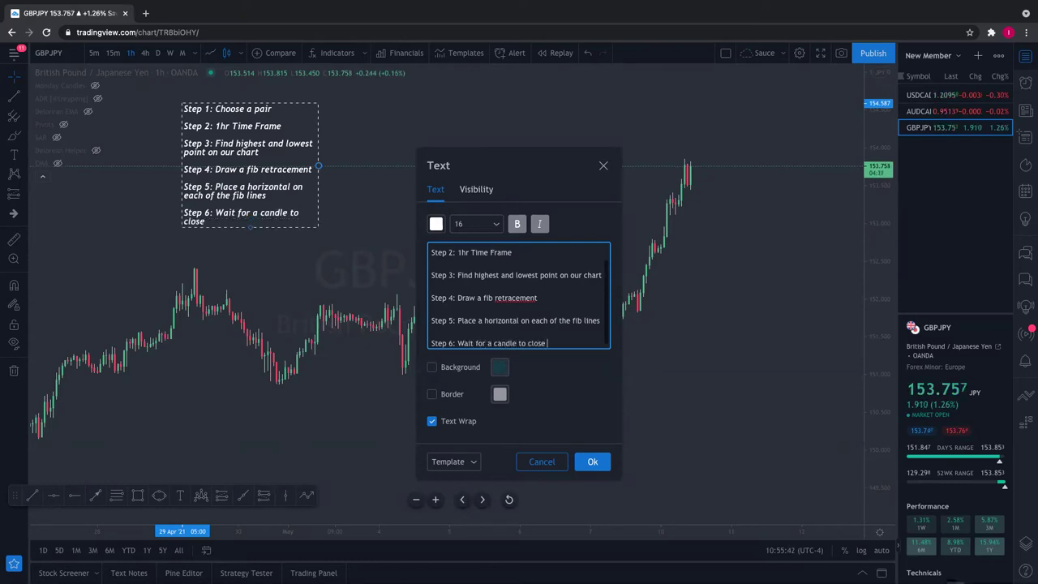
pyautogui.write('above or below our horizonta')
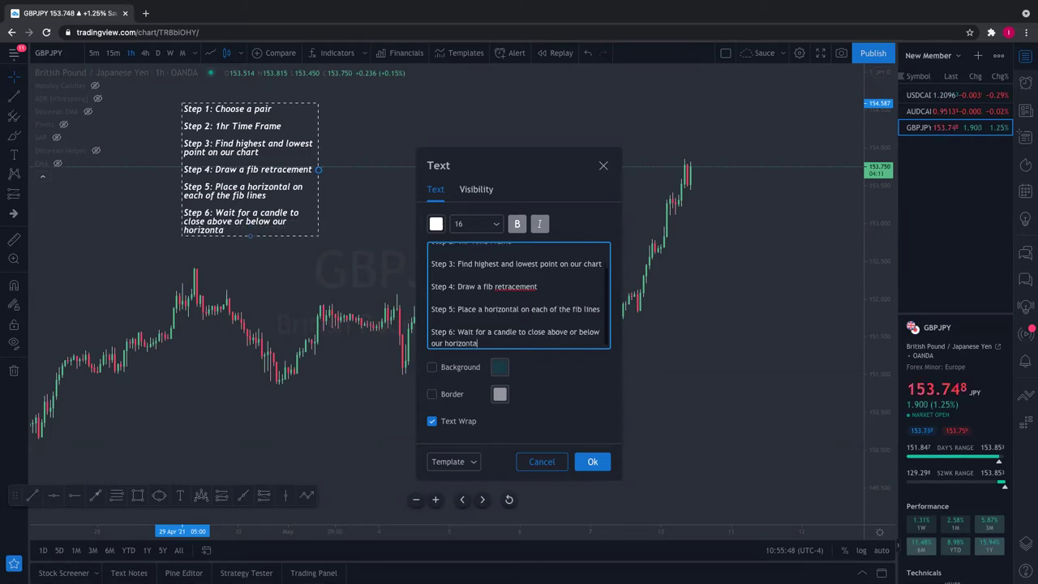
pyautogui.write('l line')
# - Add "Step 7: ALWAYS!!! Set your Stop loss and your Take profit" after a blank line and apply the note's text
pyautogui.press('Return')
pyautogui.press('Return')
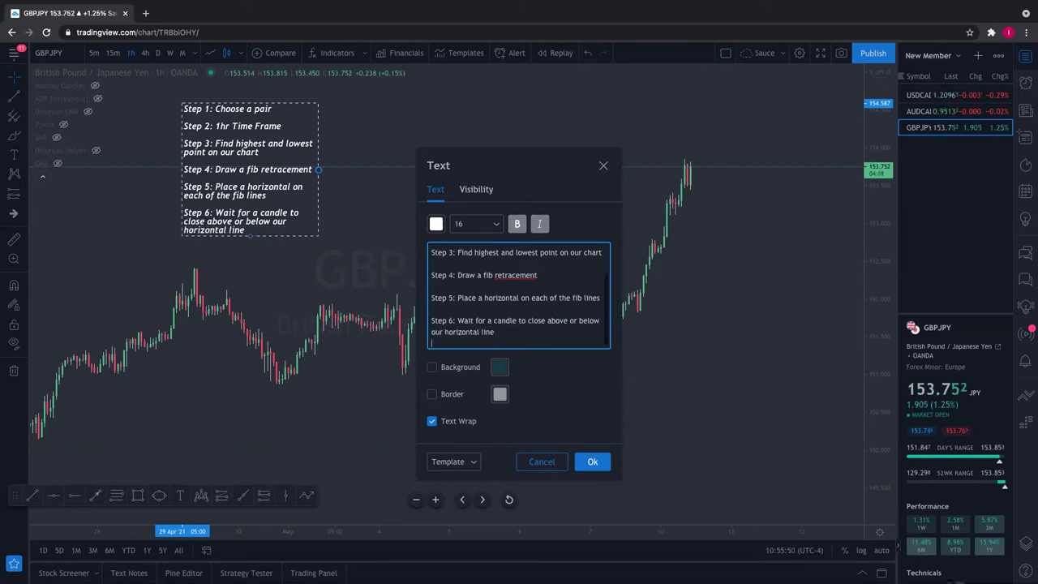
pyautogui.write('Step 7: We')
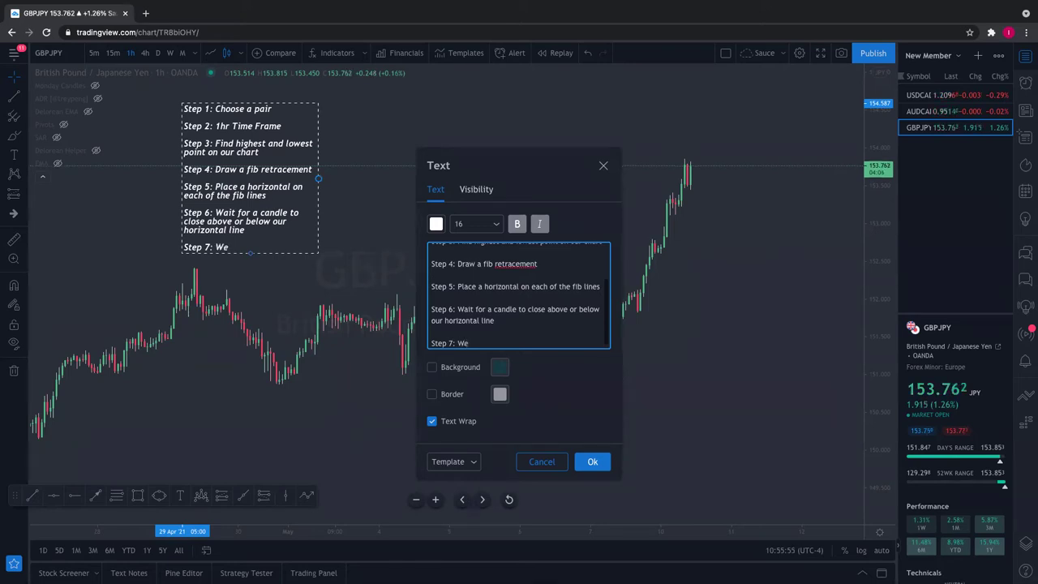
pyautogui.press('BackSpace')
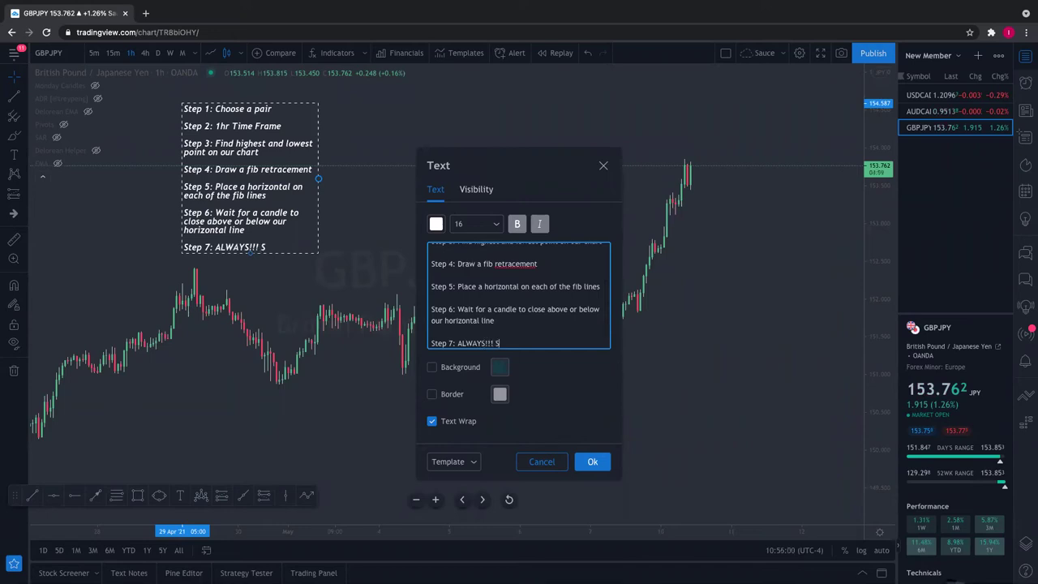
pyautogui.write('Stop loss')
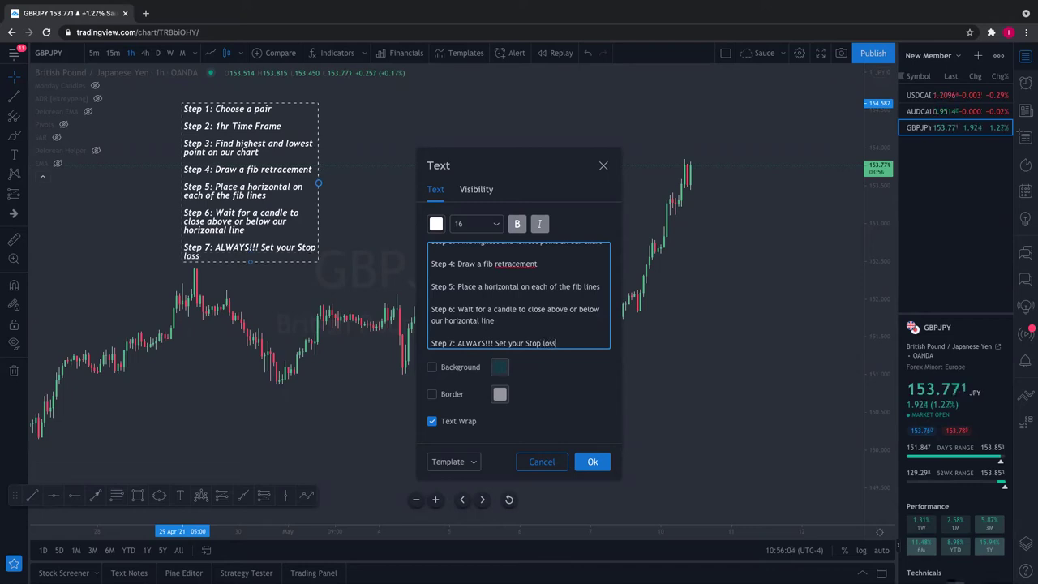
pyautogui.write(' and your Ta')
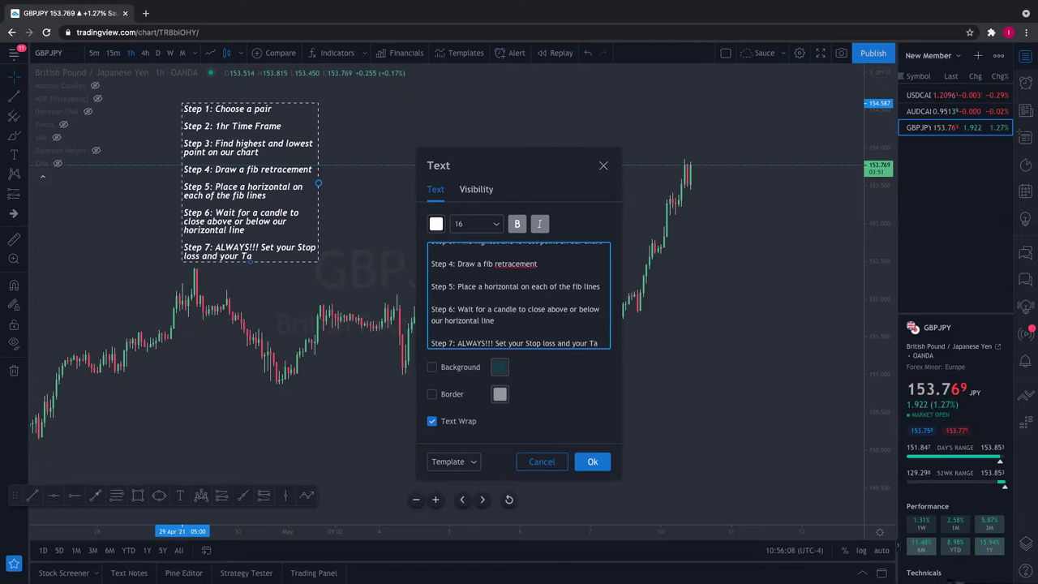
pyautogui.write('ke profit')
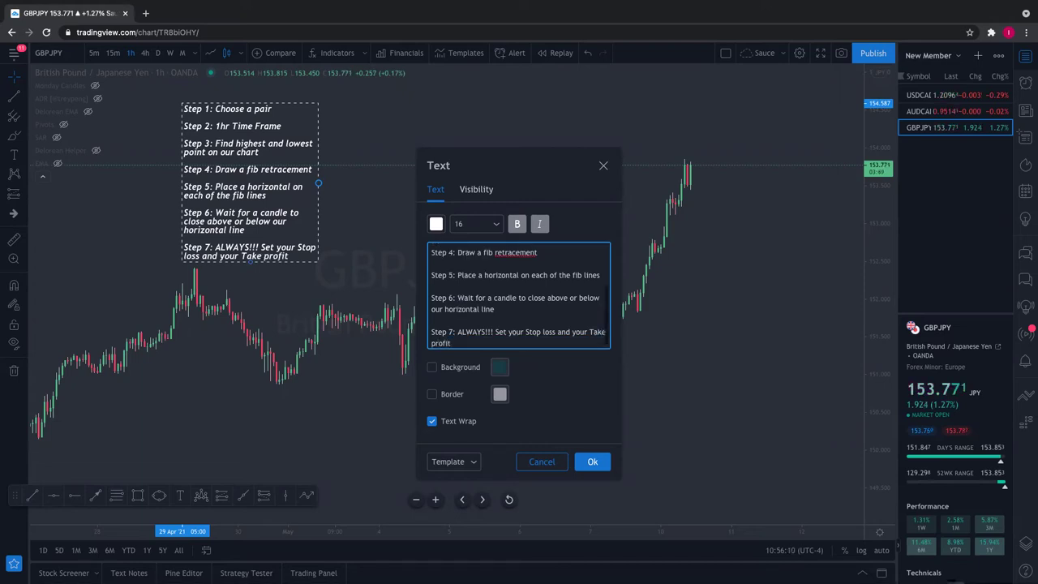
pyautogui.click(593, 462)
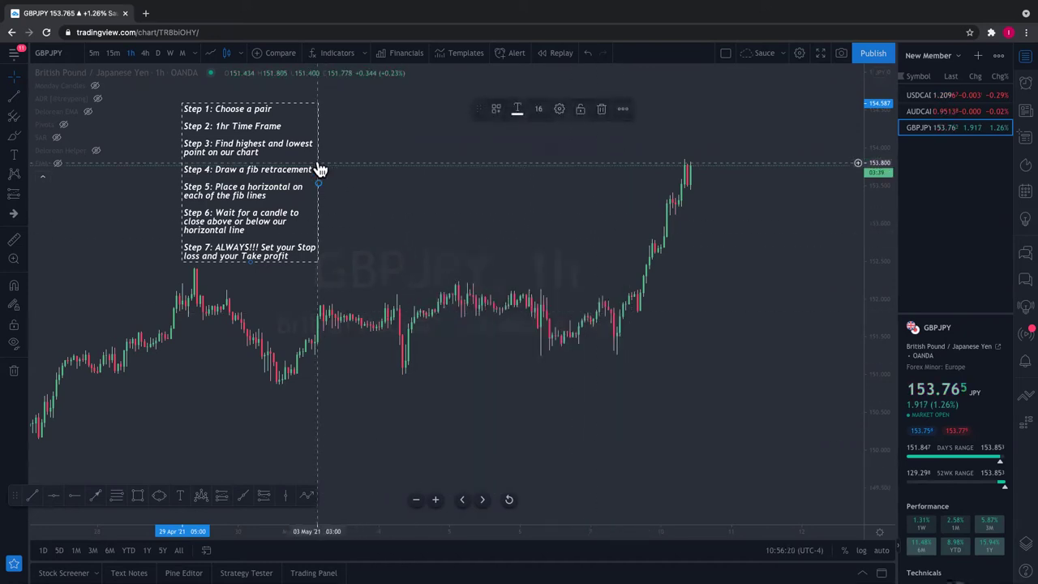
# - Move the steps note to the empty area above the candles, anchored at about 03 May '21 09:00 and 154.623
pyautogui.hscroll(-3, 365, 162)
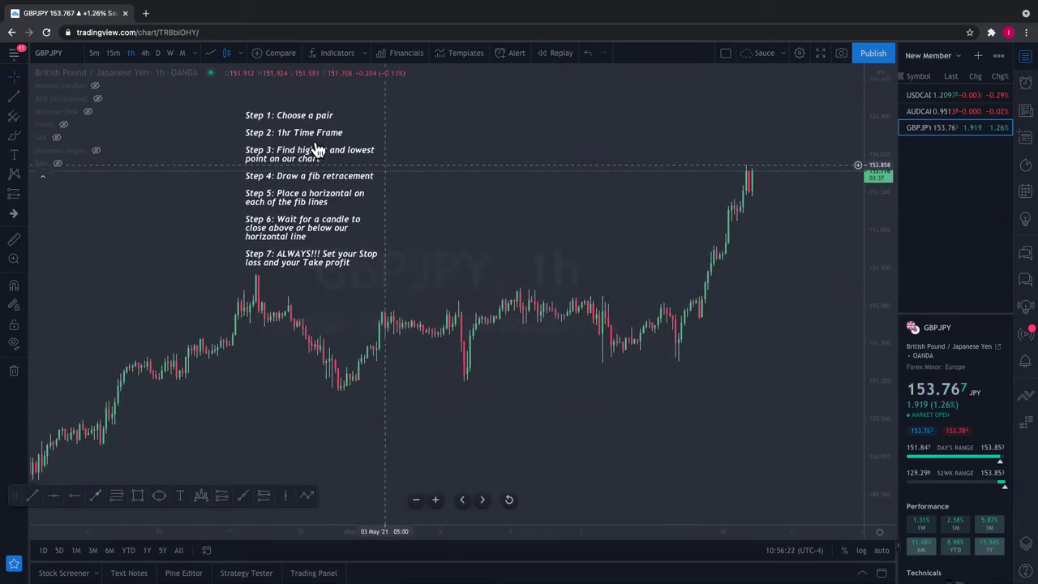
pyautogui.moveTo(306, 120); pyautogui.dragTo(259, 115)
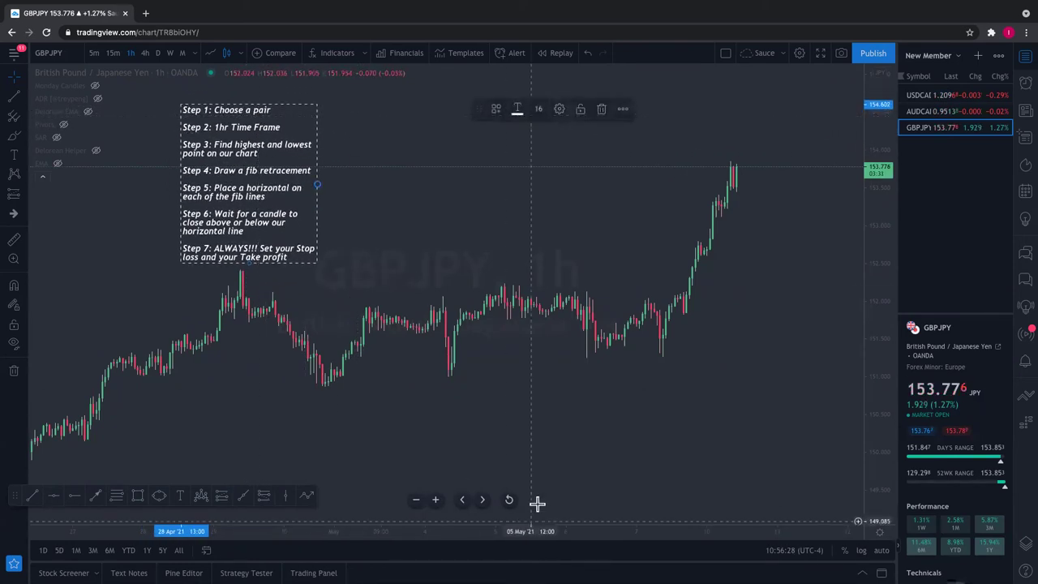
pyautogui.moveTo(520, 441); pyautogui.dragTo(341, 459)
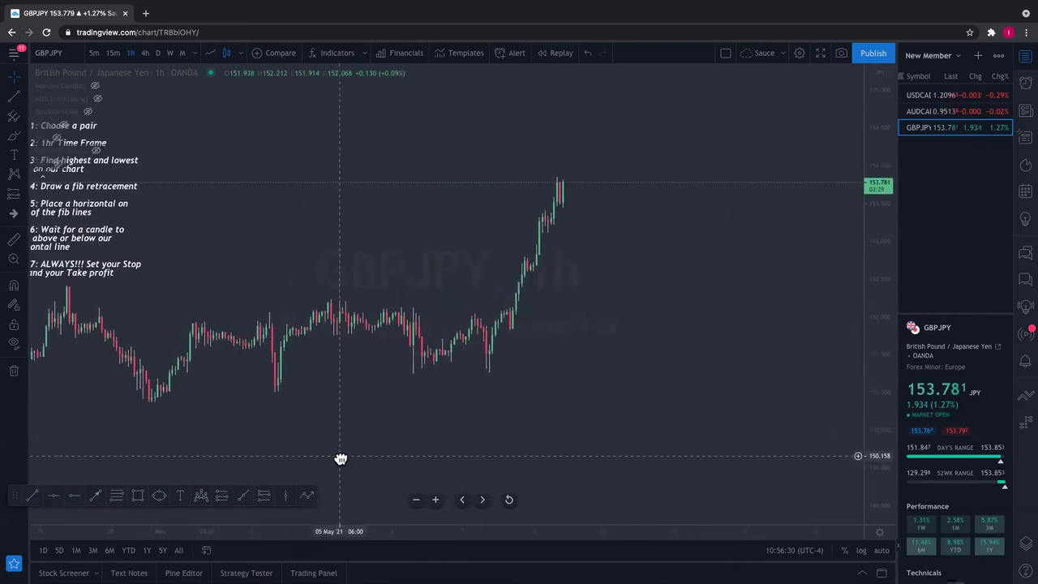
pyautogui.click(138, 204)
pyautogui.moveTo(139, 146); pyautogui.dragTo(336, 138)
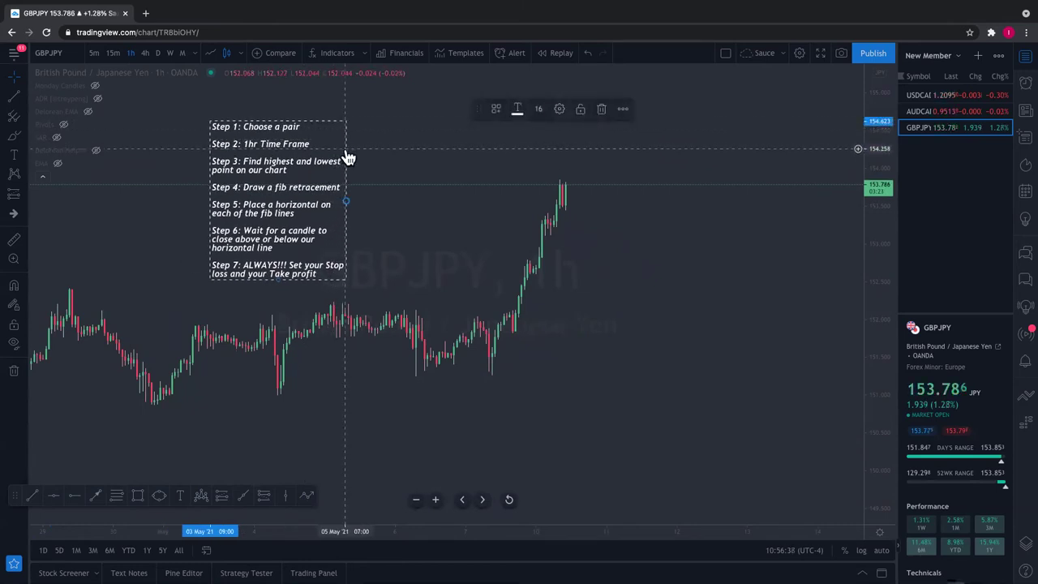
# - Enable the teal background fill on the steps note and apply it
pyautogui.click(559, 109)
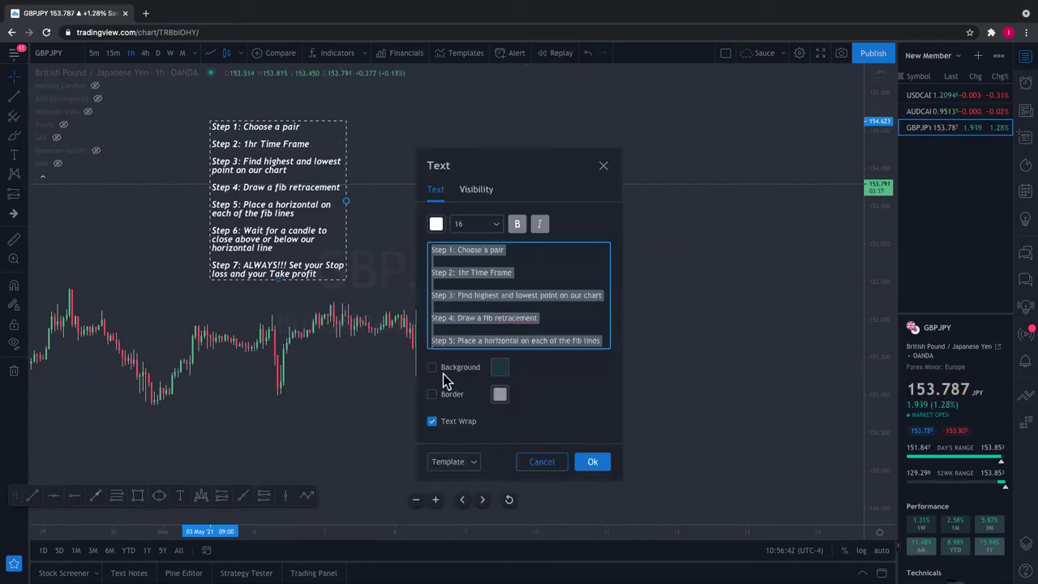
pyautogui.click(432, 368)
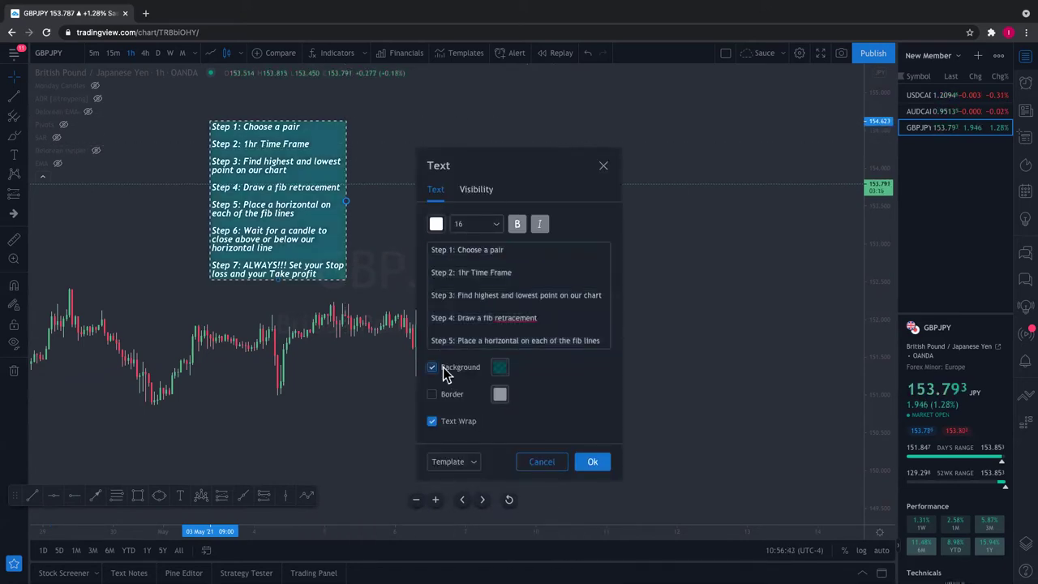
pyautogui.click(597, 460)
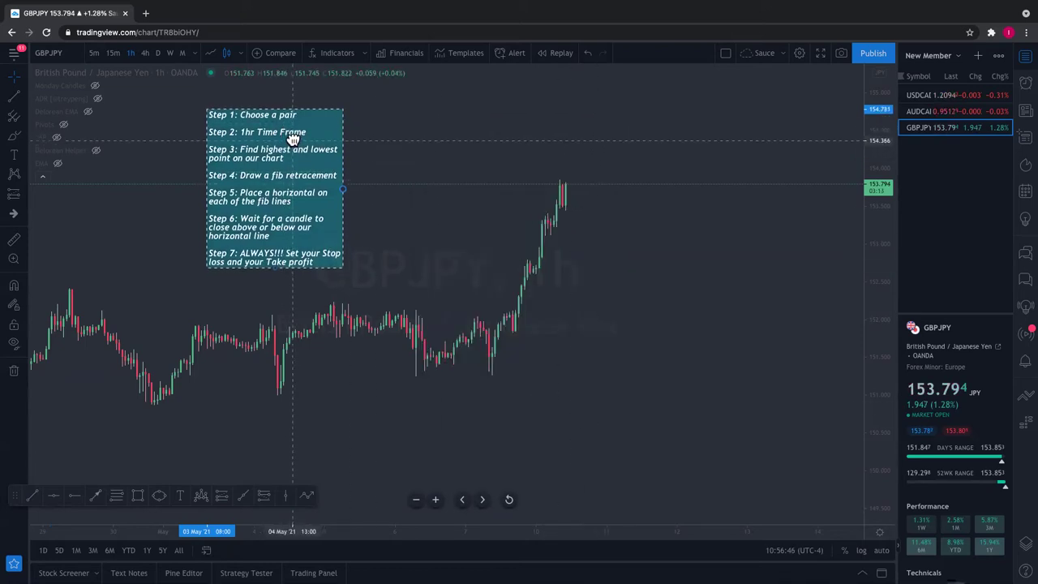
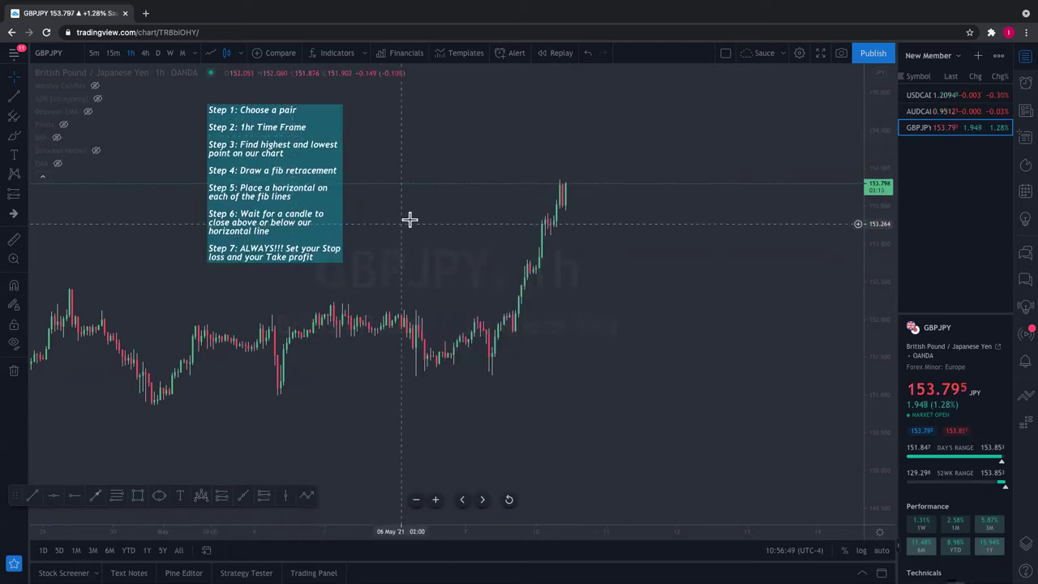
# - Place a horizontal line at the highest point on the chart, at about 153.850
pyautogui.hscroll(-1, 284, 174)
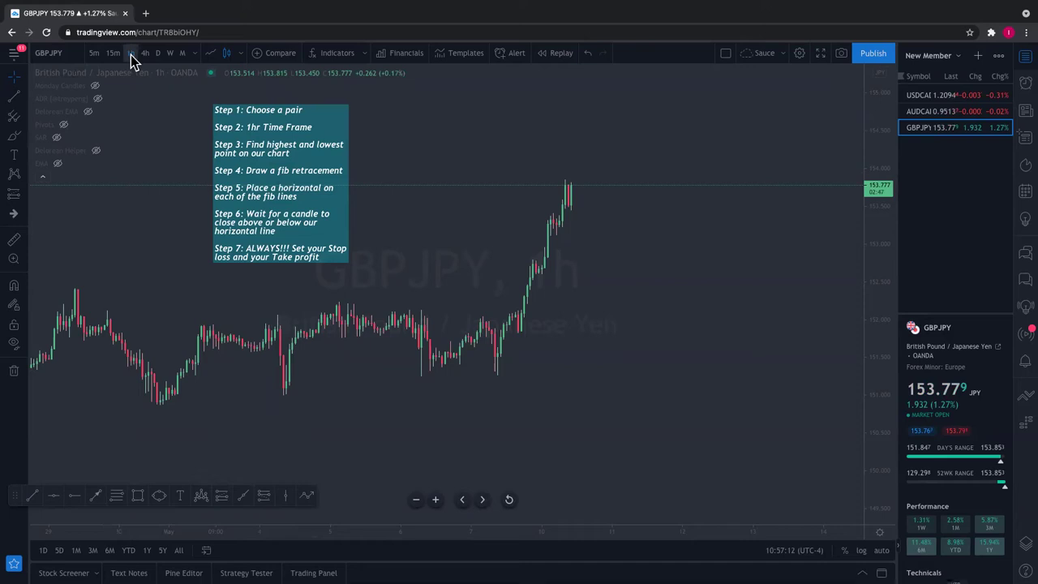
pyautogui.click(27, 99)
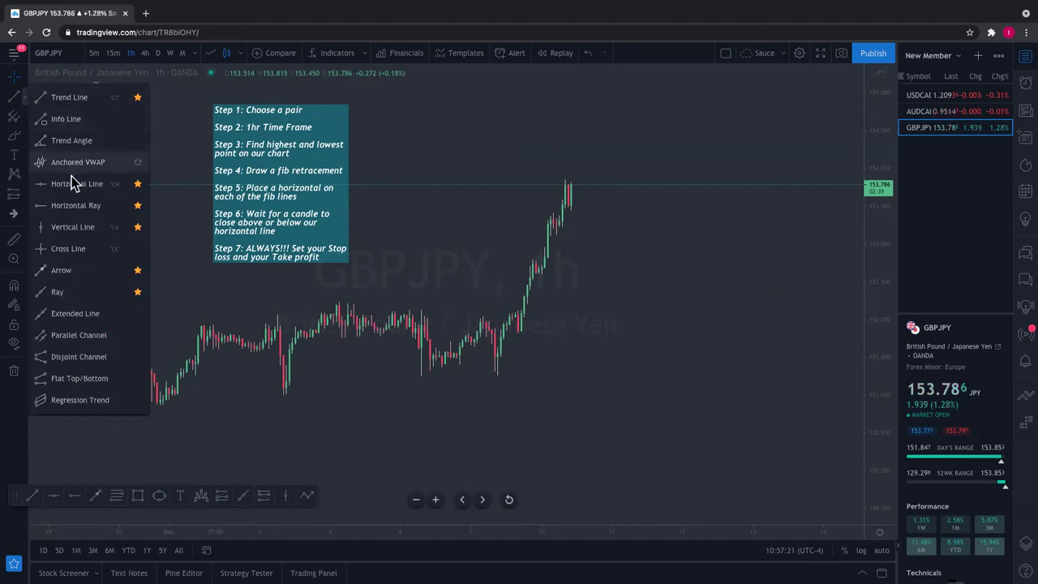
pyautogui.click(27, 102)
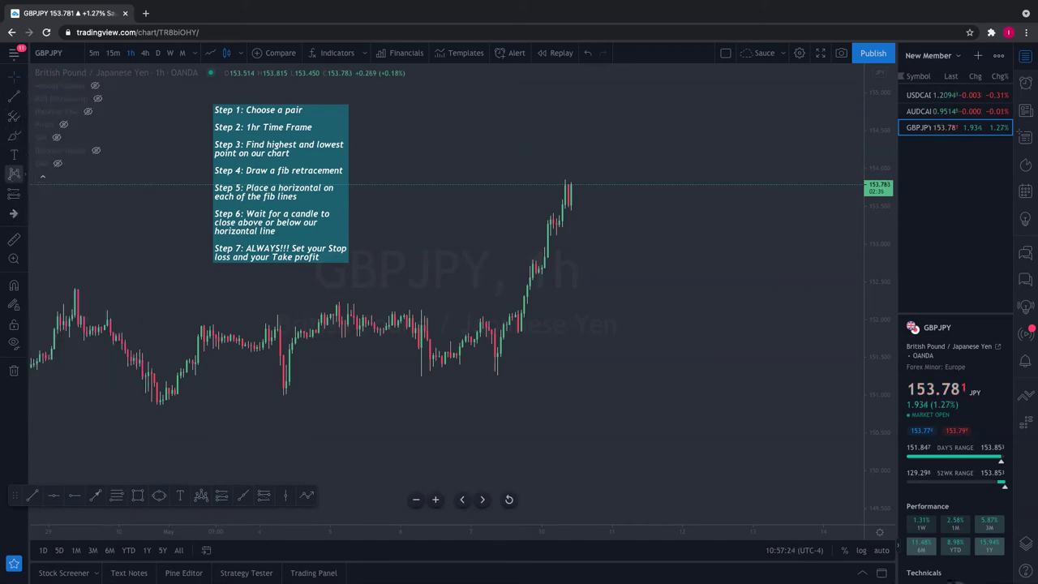
pyautogui.click(25, 94)
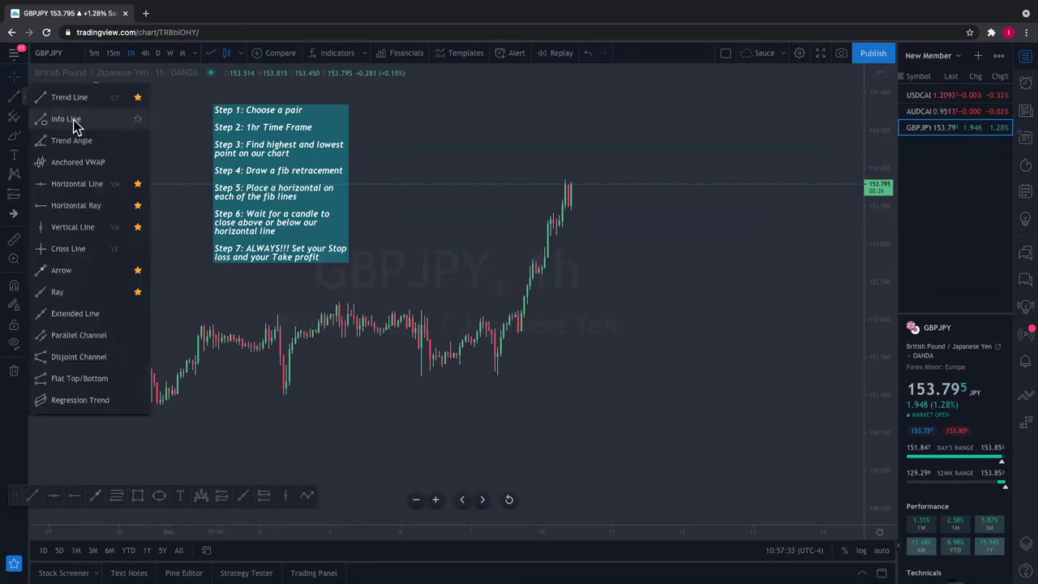
pyautogui.click(63, 185)
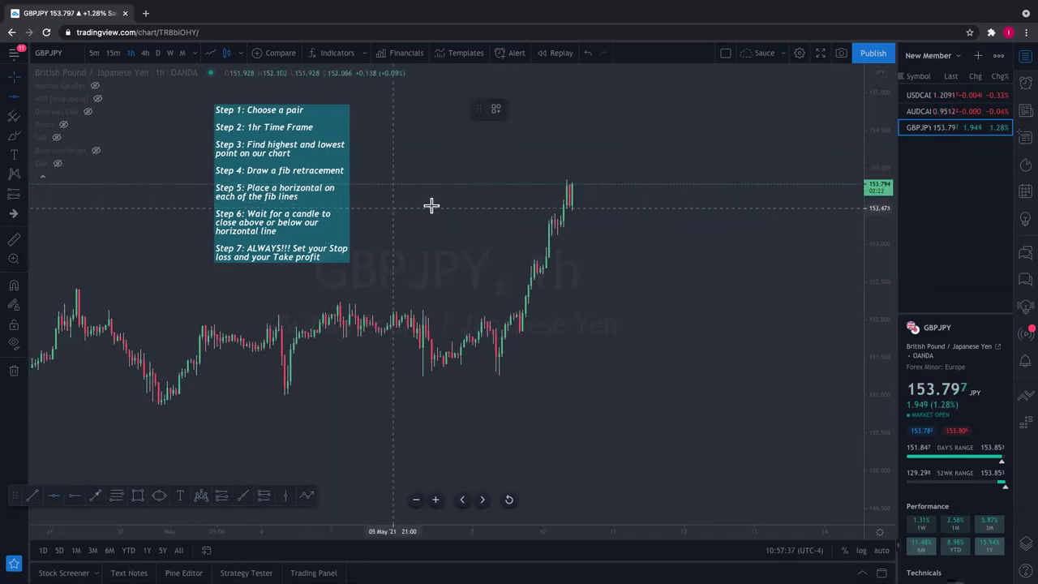
pyautogui.click(472, 179)
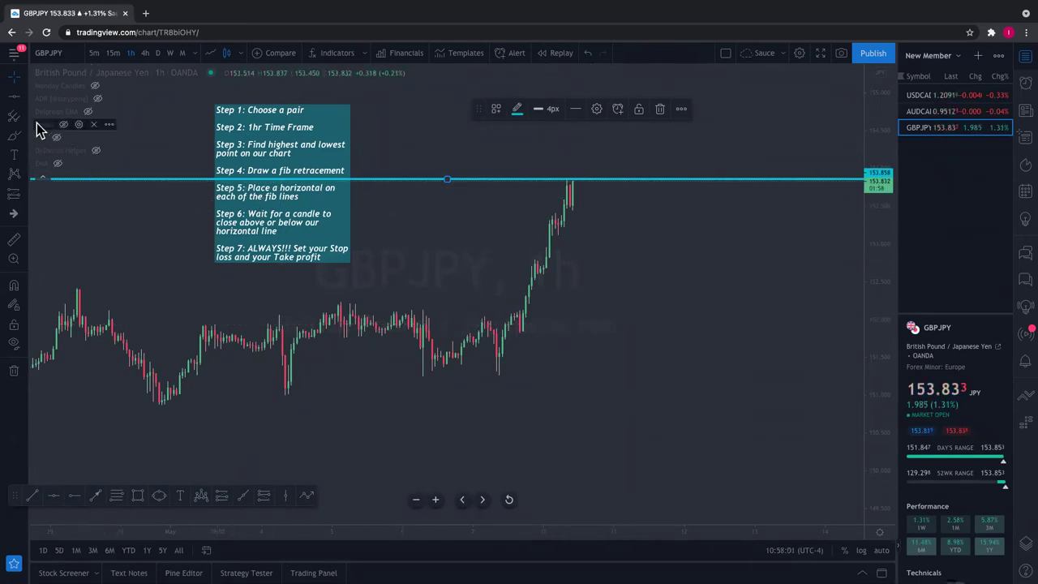
# - Place a horizontal line at the chart's lowest point, about 150.845, and move the steps note to about 30 Apr '21 10:00 and 154.924
pyautogui.click(13, 98)
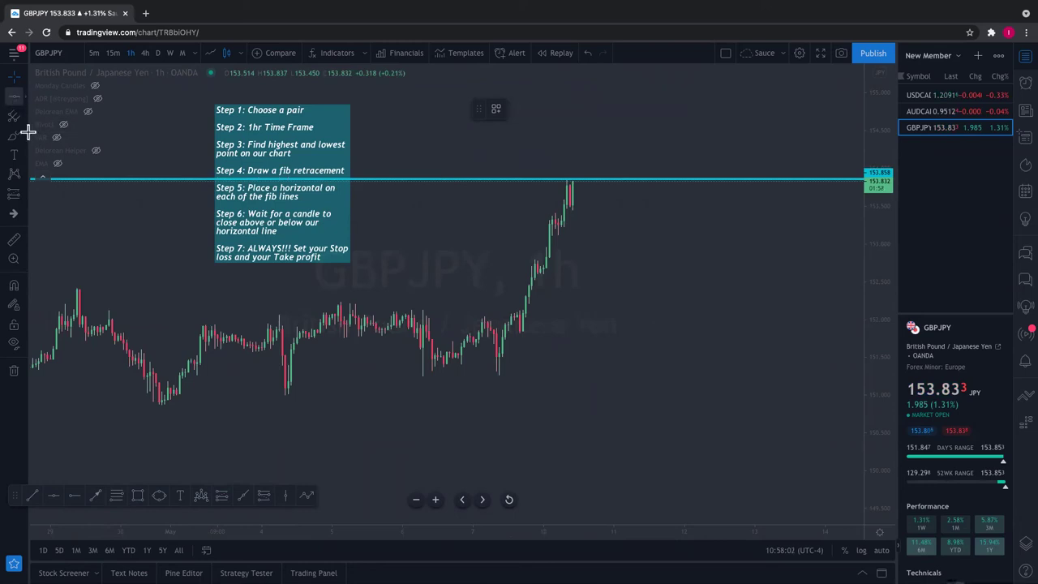
pyautogui.click(135, 406)
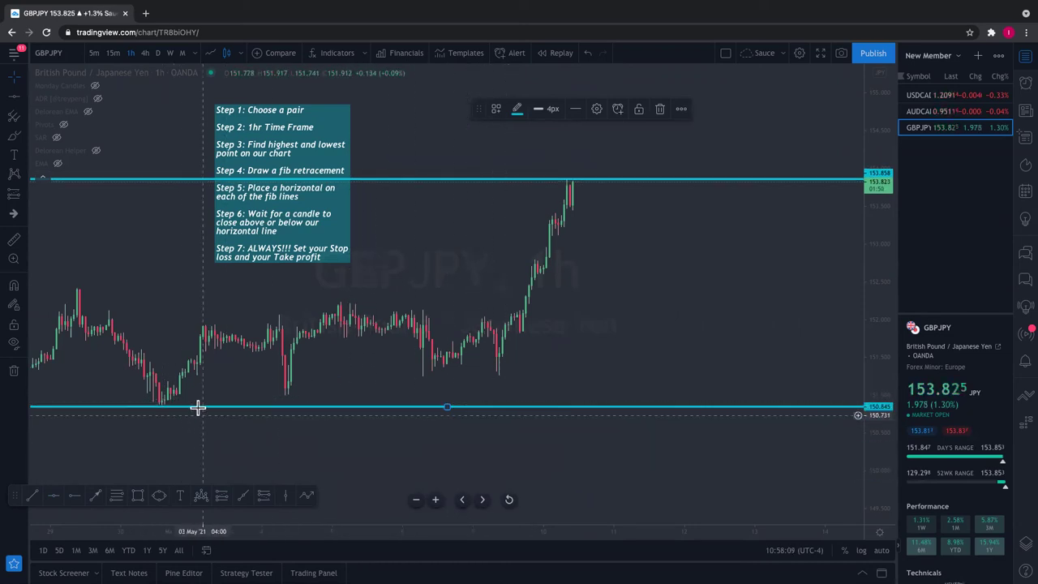
pyautogui.click(310, 134)
pyautogui.moveTo(311, 134); pyautogui.dragTo(246, 128)
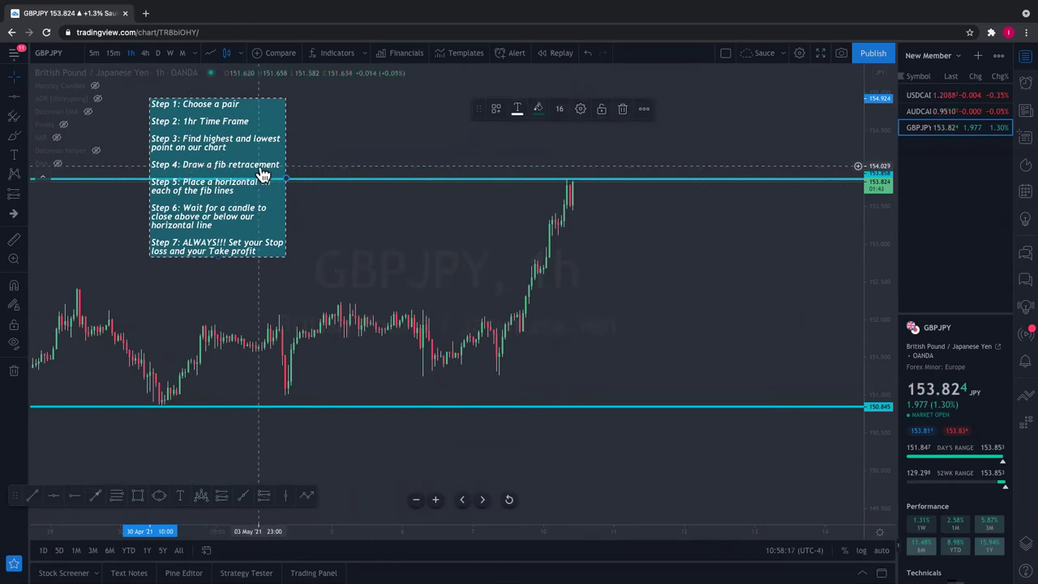
# - Draw a Fib Retracement from the highest line (153.858) at about 04 May '21 15:00 to the lowest line (150.845) at about 13 May '21 01:00
pyautogui.click(26, 121)
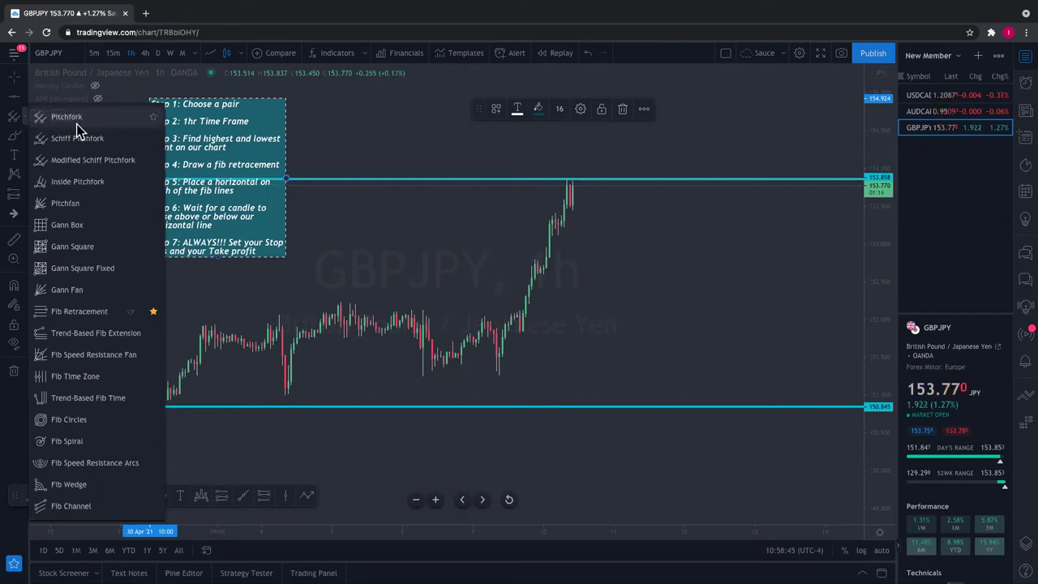
pyautogui.click(80, 312)
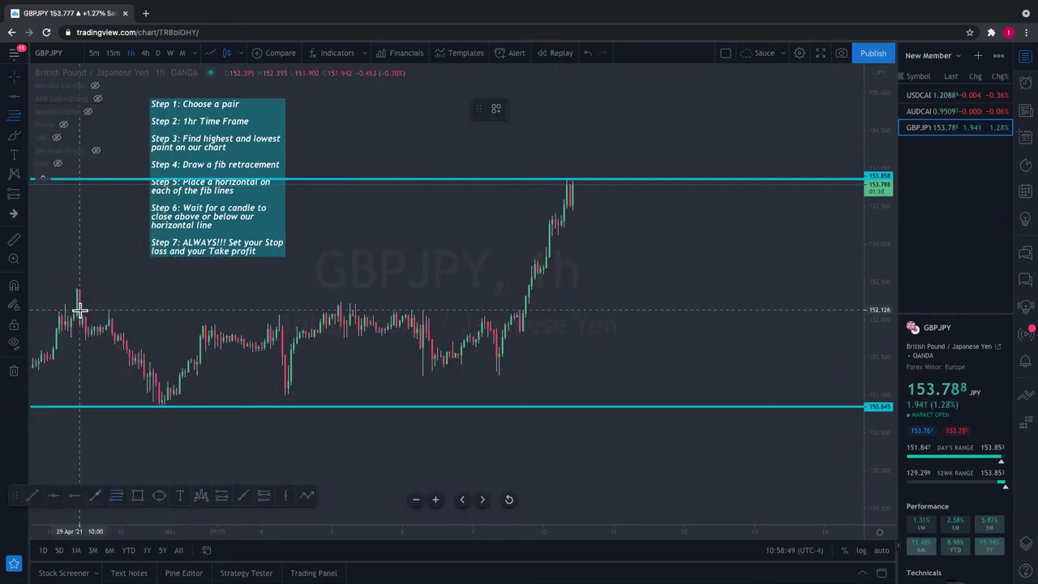
pyautogui.click(305, 178)
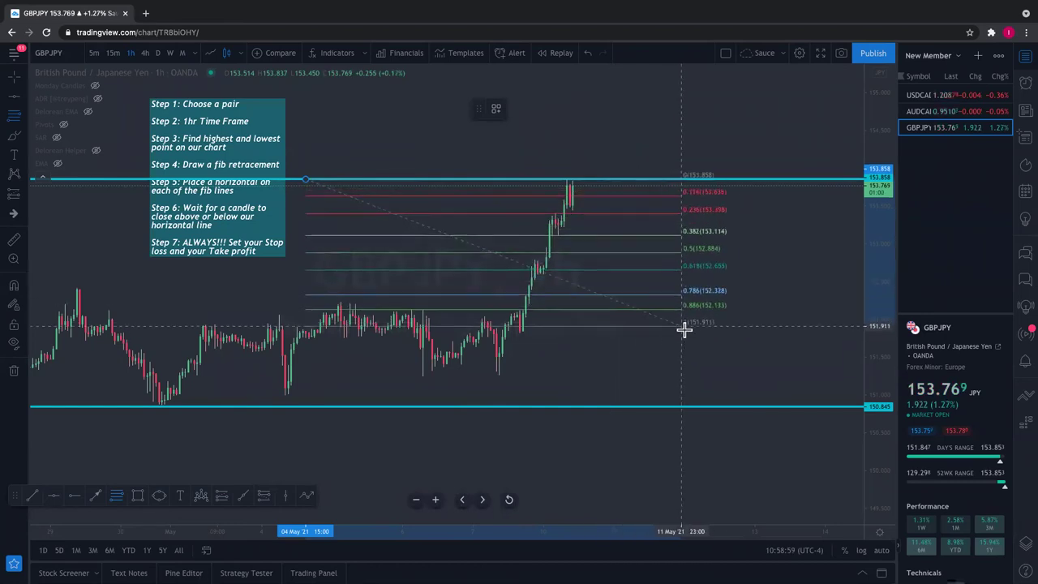
pyautogui.click(755, 406)
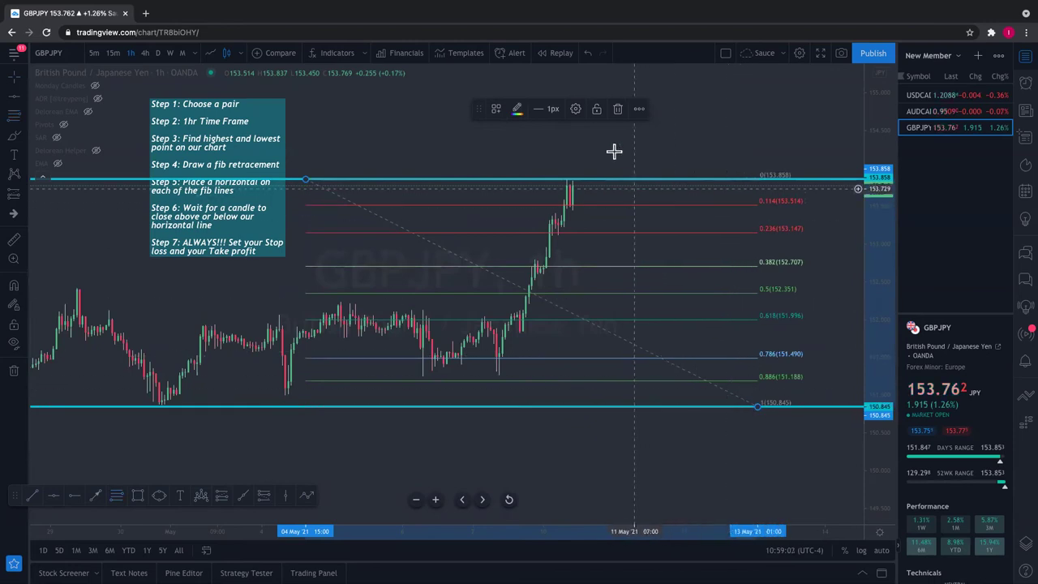
# - Apply the "Above Below Updated" template to the Fib Retracement and set its labels to Right
pyautogui.click(575, 112)
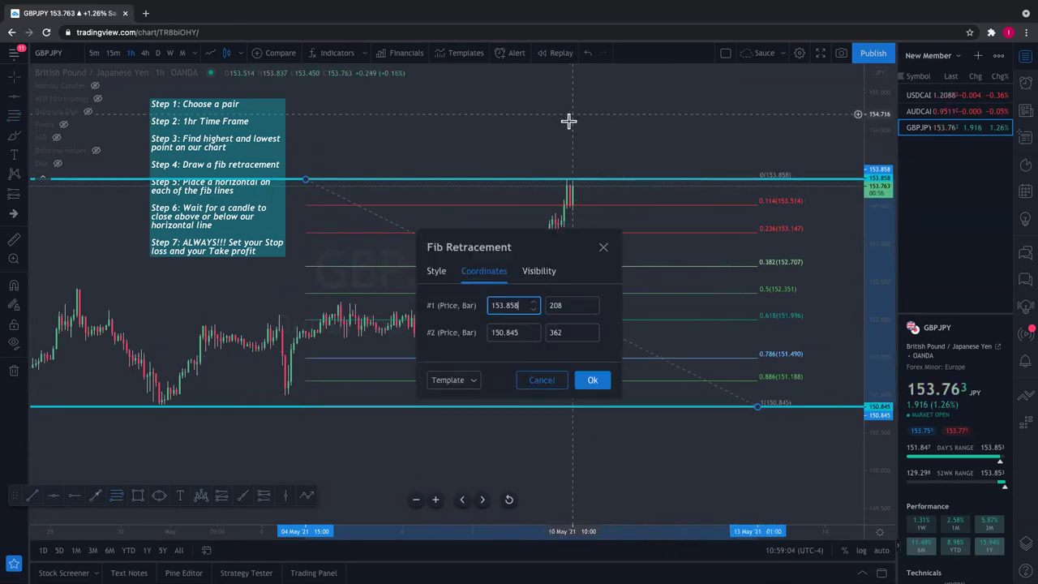
pyautogui.click(440, 274)
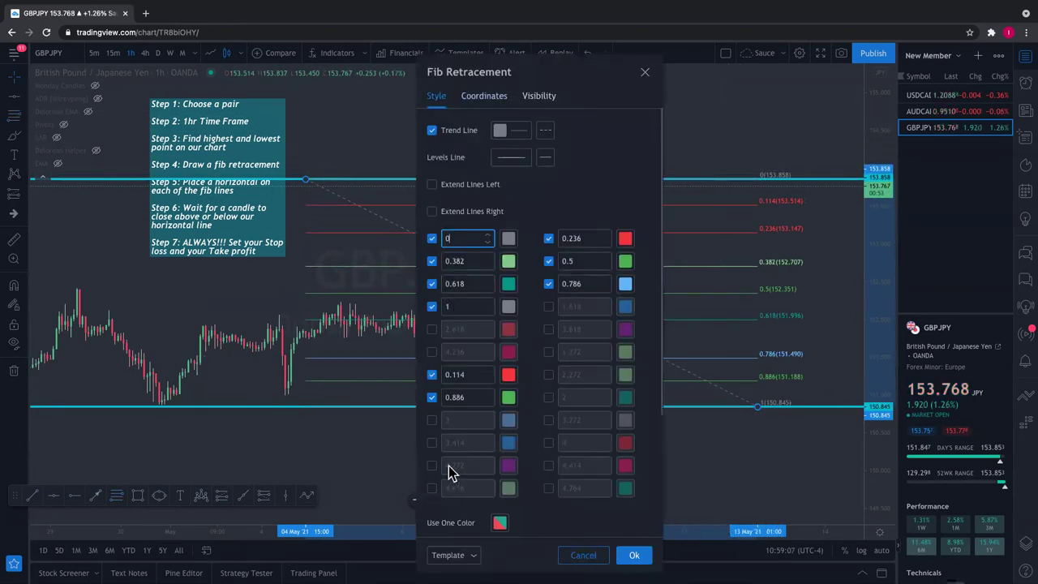
pyautogui.scroll(-3, 449, 466)
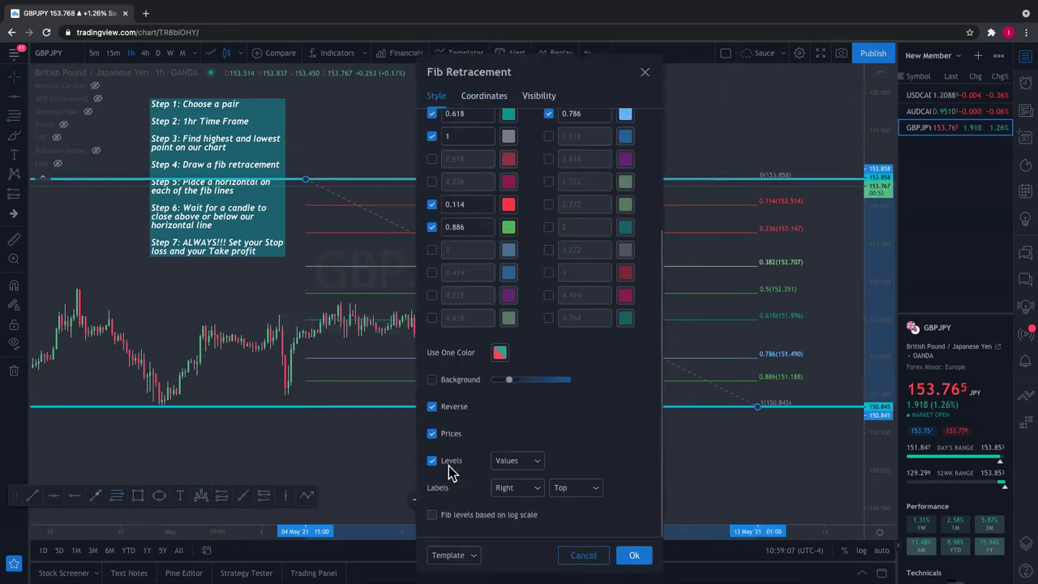
pyautogui.click(475, 558)
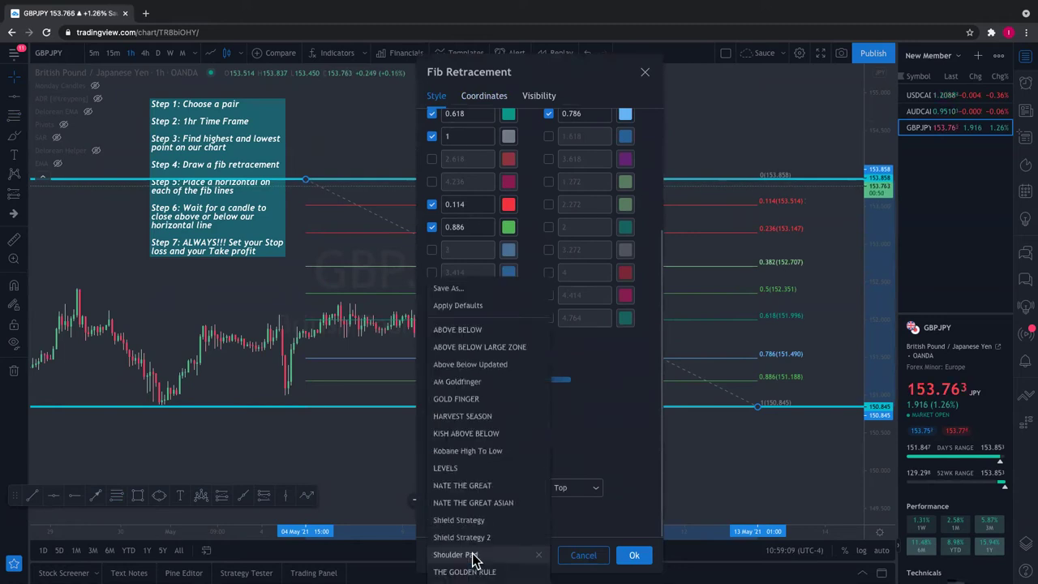
pyautogui.click(476, 366)
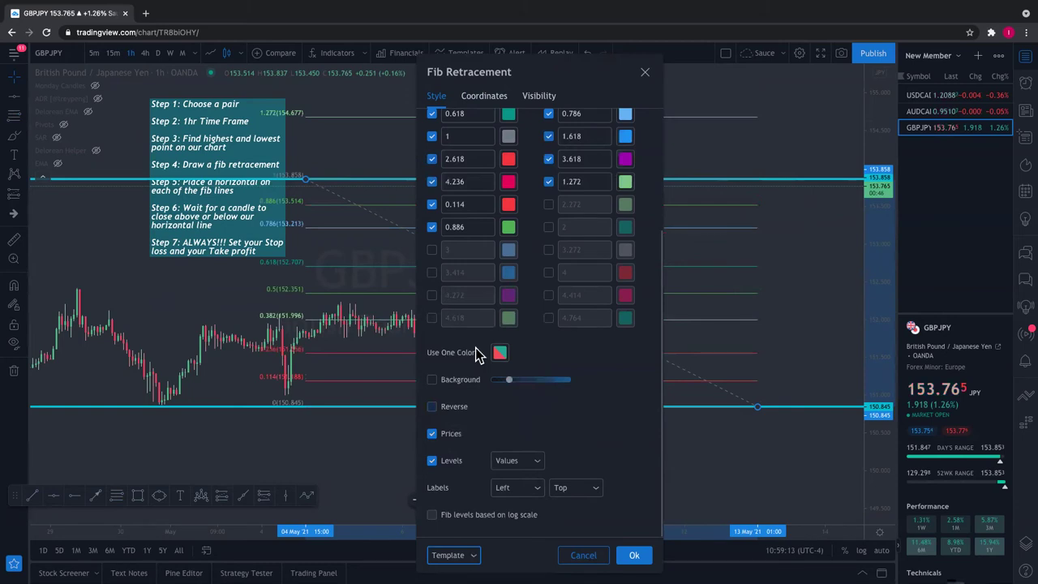
pyautogui.click(535, 490)
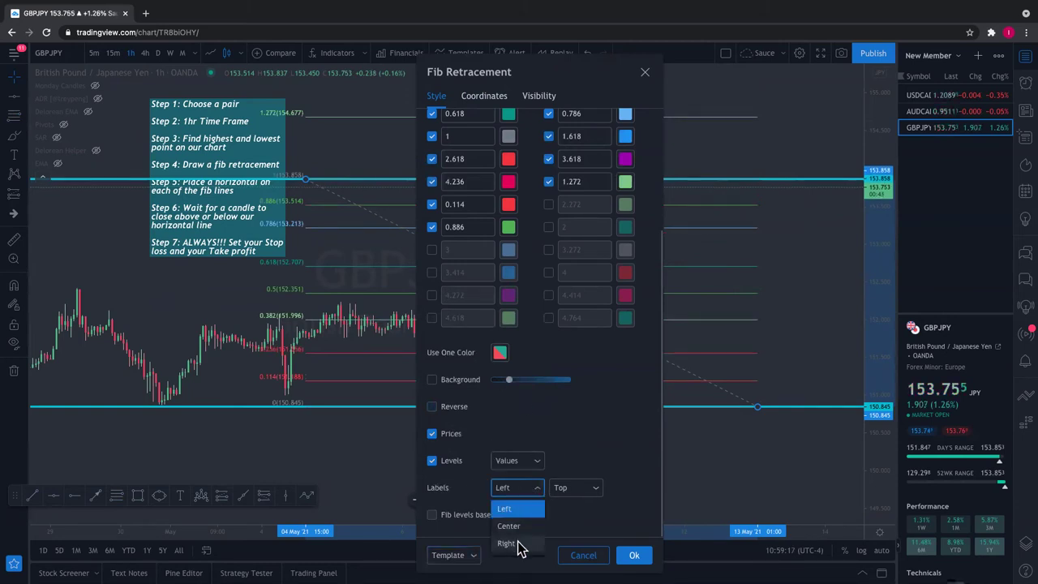
pyautogui.click(520, 543)
pyautogui.click(632, 555)
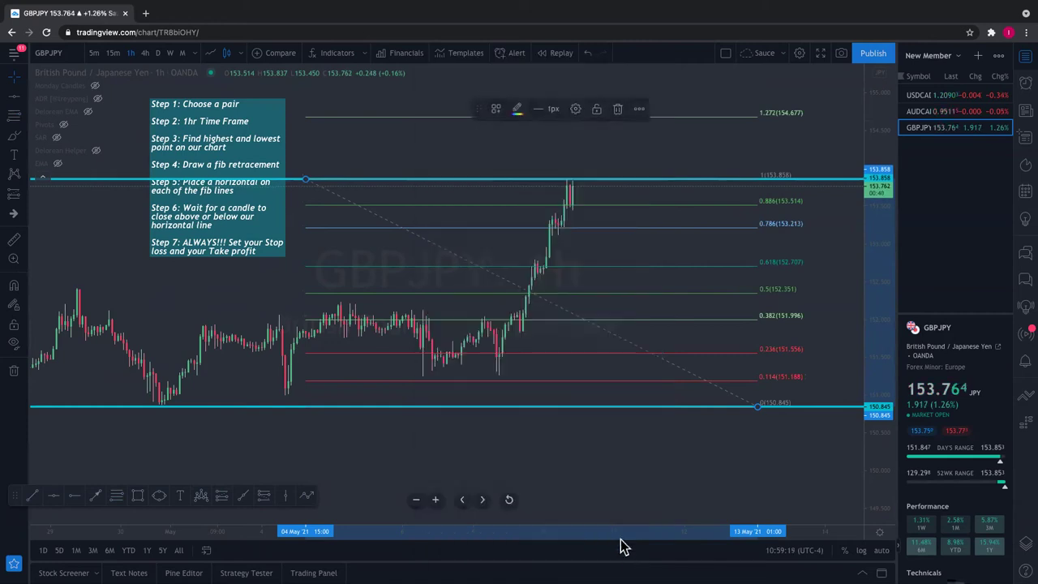
# - Move the steps note to about 29 Apr '21 23:00 and 154.845, and place a horizontal line on the 0.886 Fibonacci level
pyautogui.moveTo(602, 440); pyautogui.dragTo(625, 455)
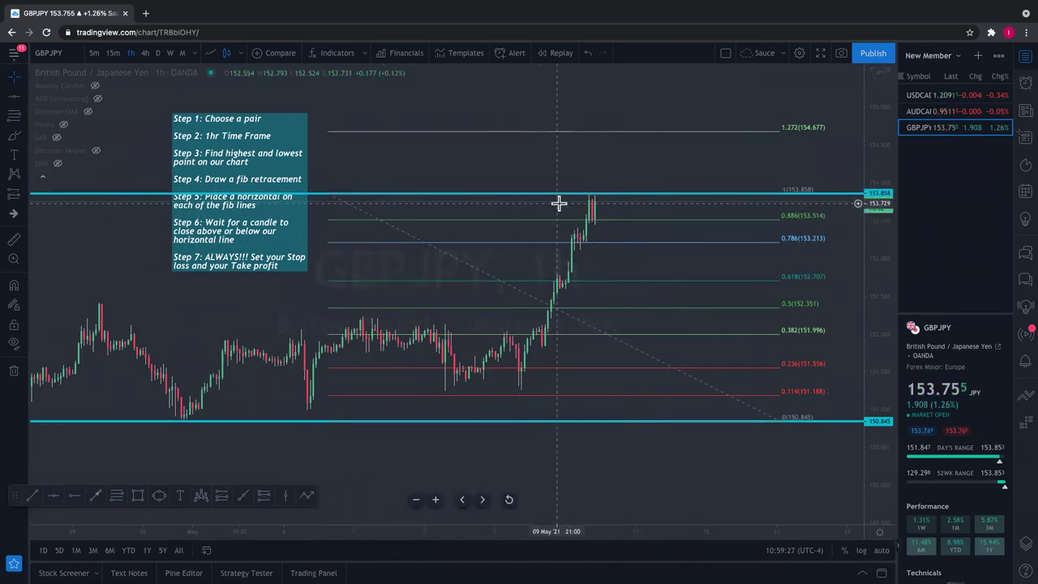
pyautogui.moveTo(265, 148); pyautogui.dragTo(232, 155)
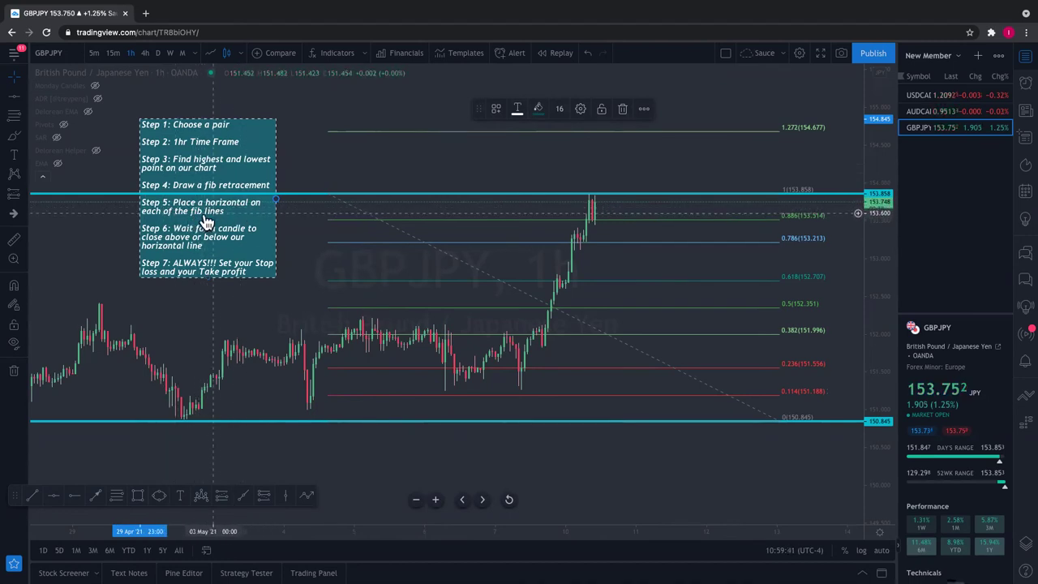
pyautogui.click(23, 98)
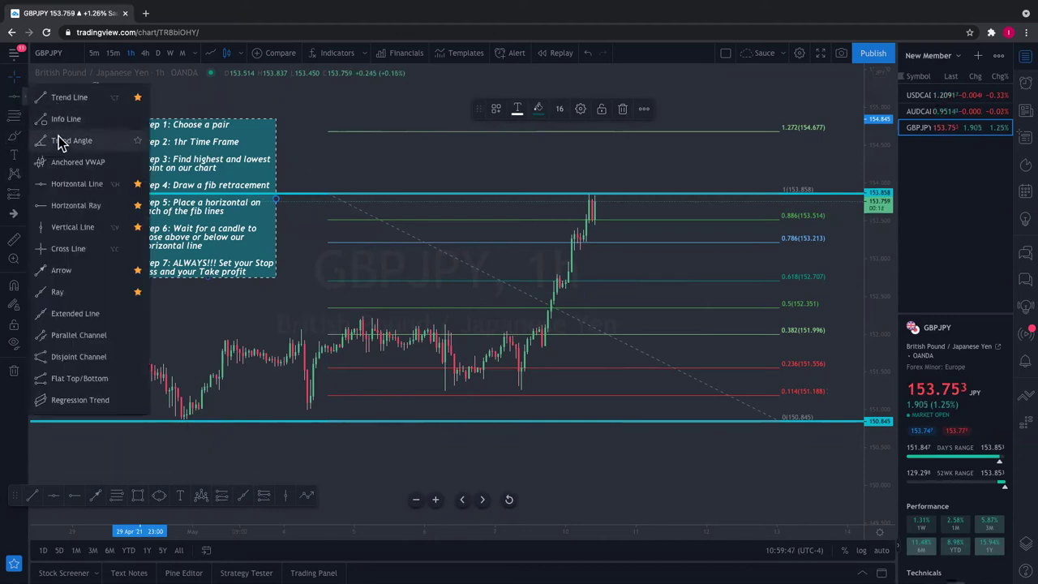
pyautogui.click(73, 187)
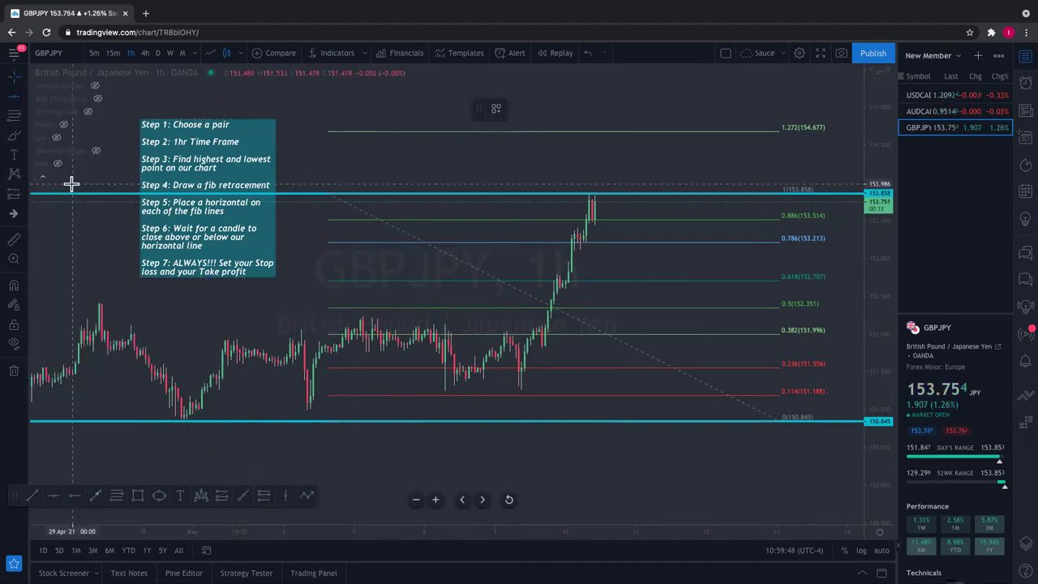
pyautogui.click(312, 219)
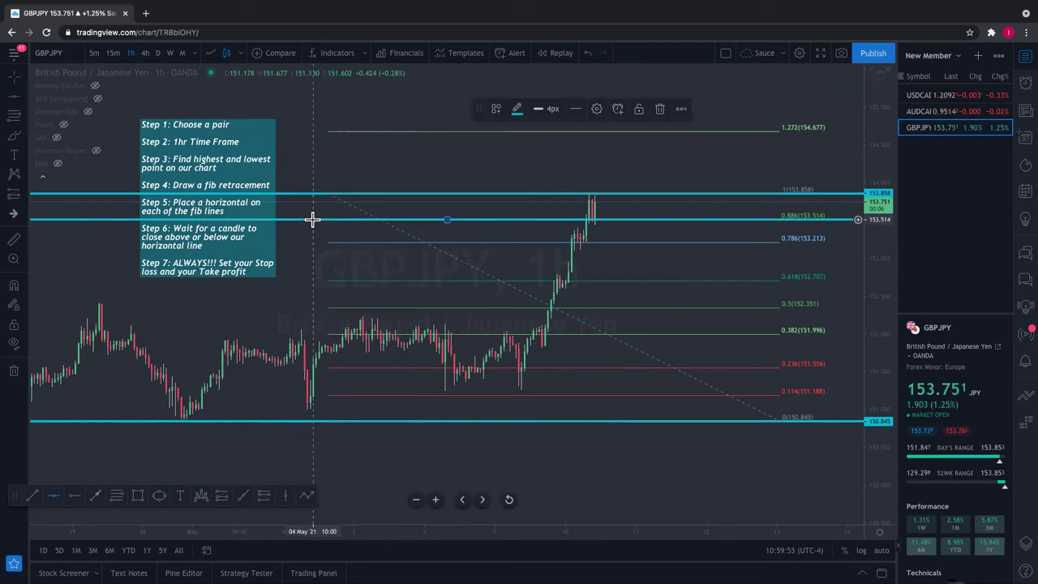
# - Place horizontal lines on the 0.786 and 0.618 Fibonacci levels, dismissing the USDJPY alert
pyautogui.click(14, 101)
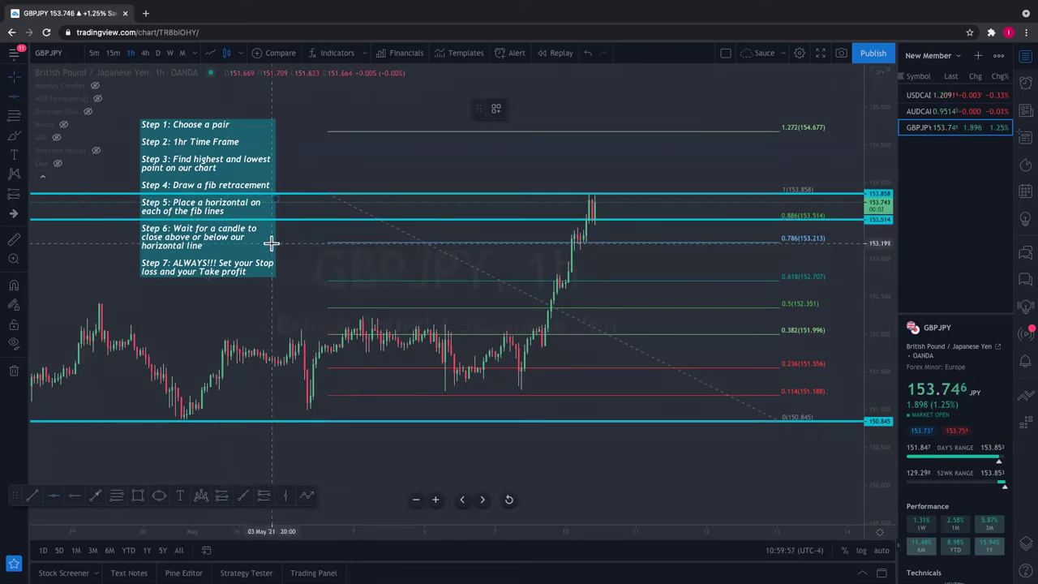
pyautogui.click(271, 242)
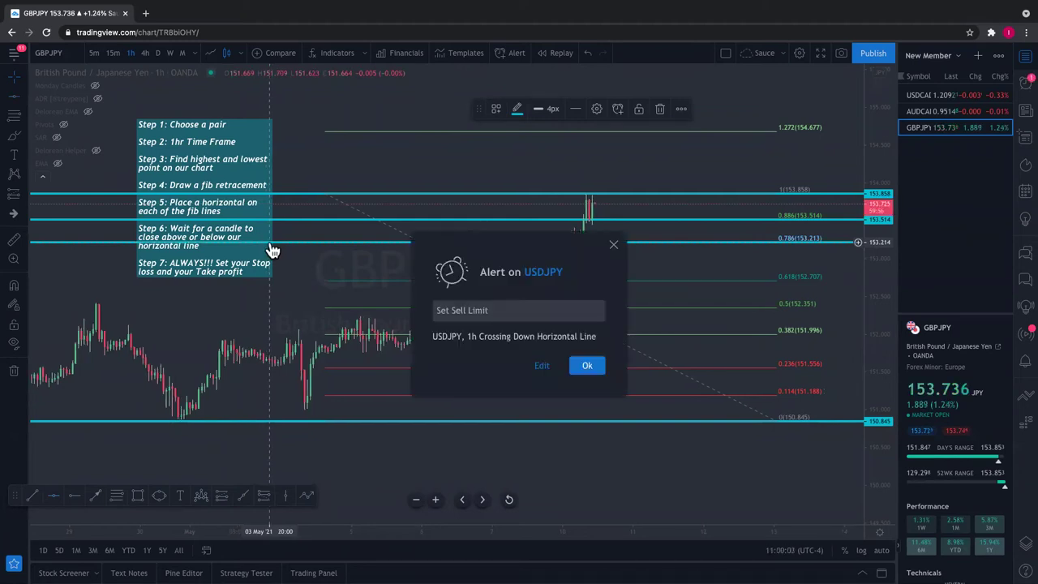
pyautogui.click(587, 365)
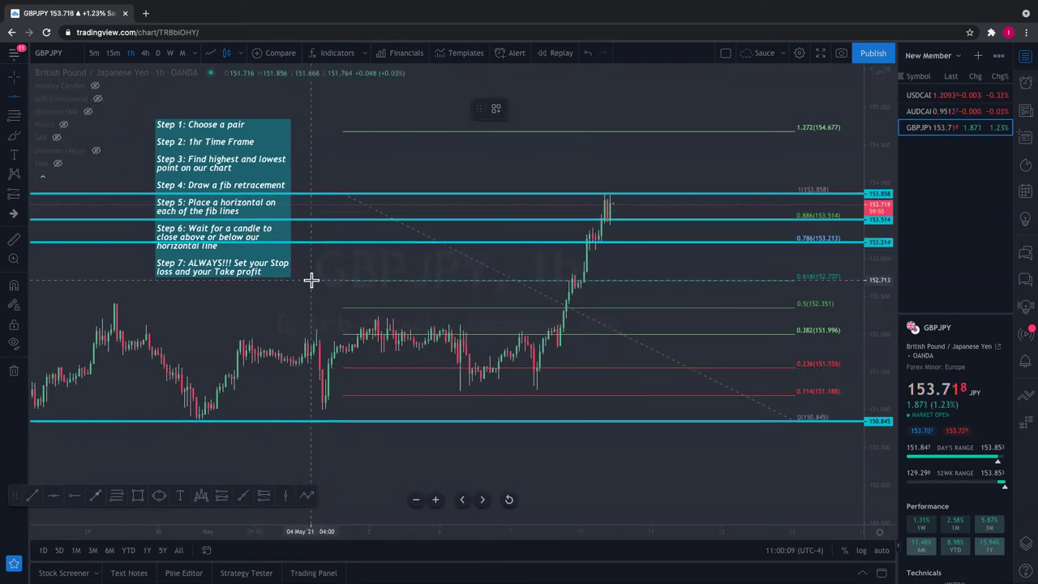
pyautogui.click(311, 281)
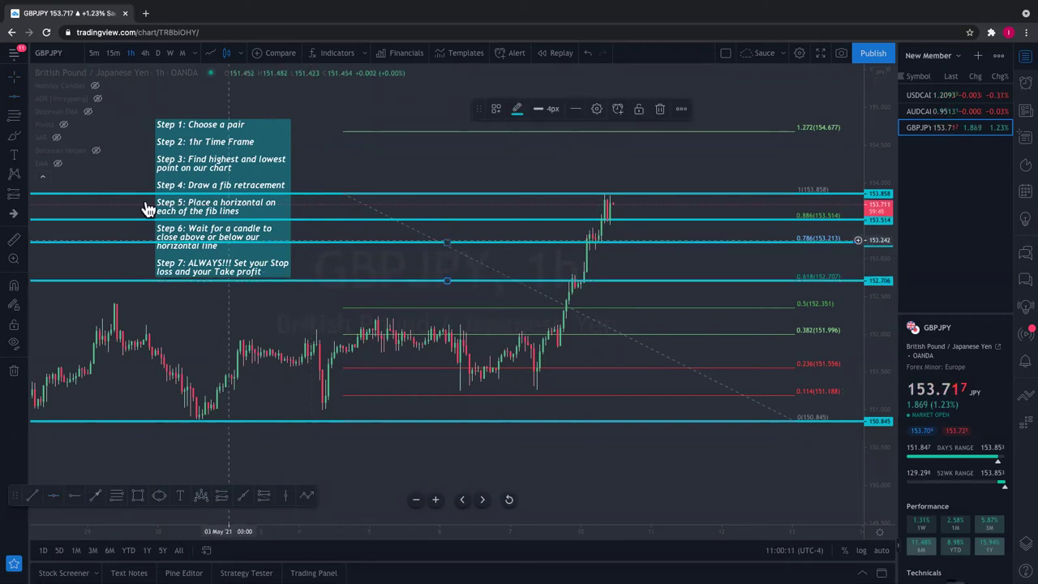
# - Place horizontal lines on the 0.5 and 0.382 Fibonacci levels
pyautogui.click(14, 99)
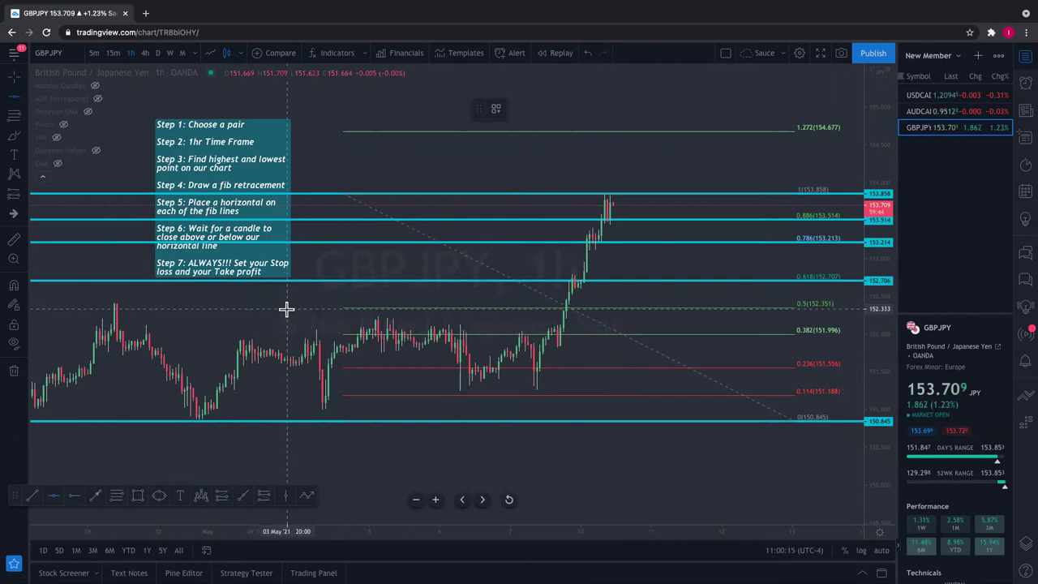
pyautogui.click(287, 308)
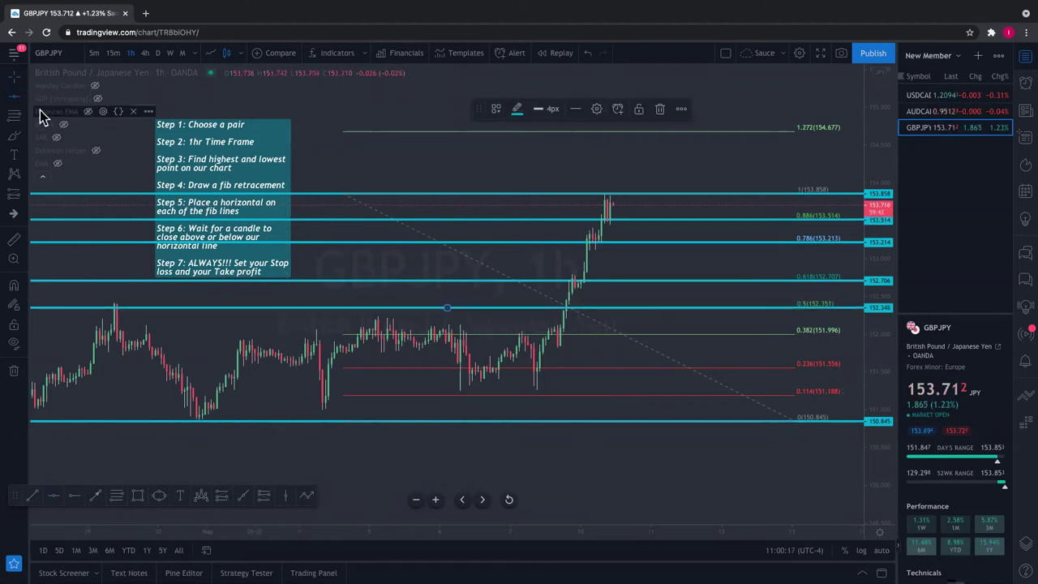
pyautogui.click(15, 99)
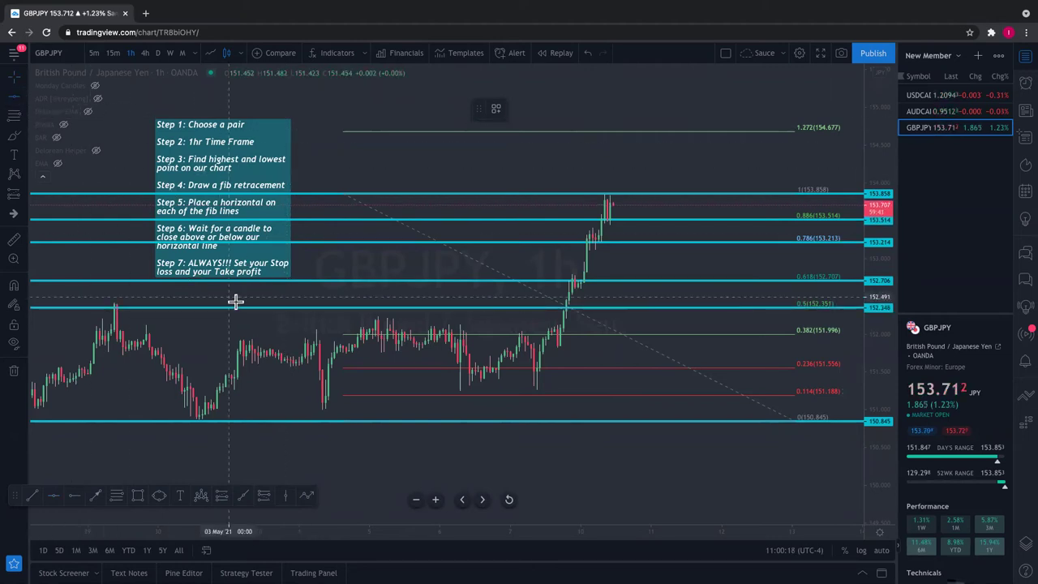
pyautogui.click(270, 334)
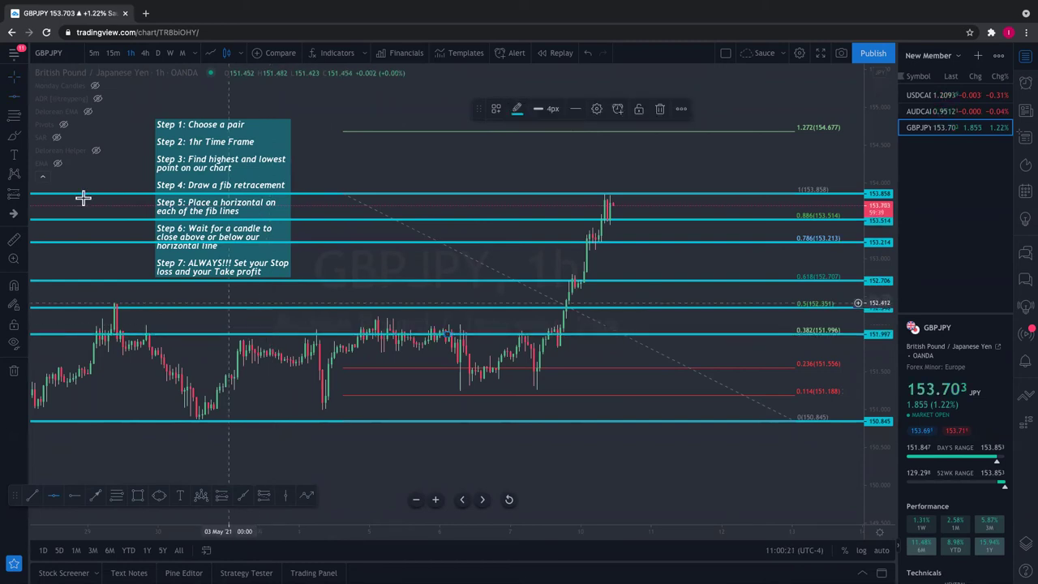
# - Place horizontal lines on the 0.236 and 0.114 Fibonacci levels
pyautogui.click(14, 98)
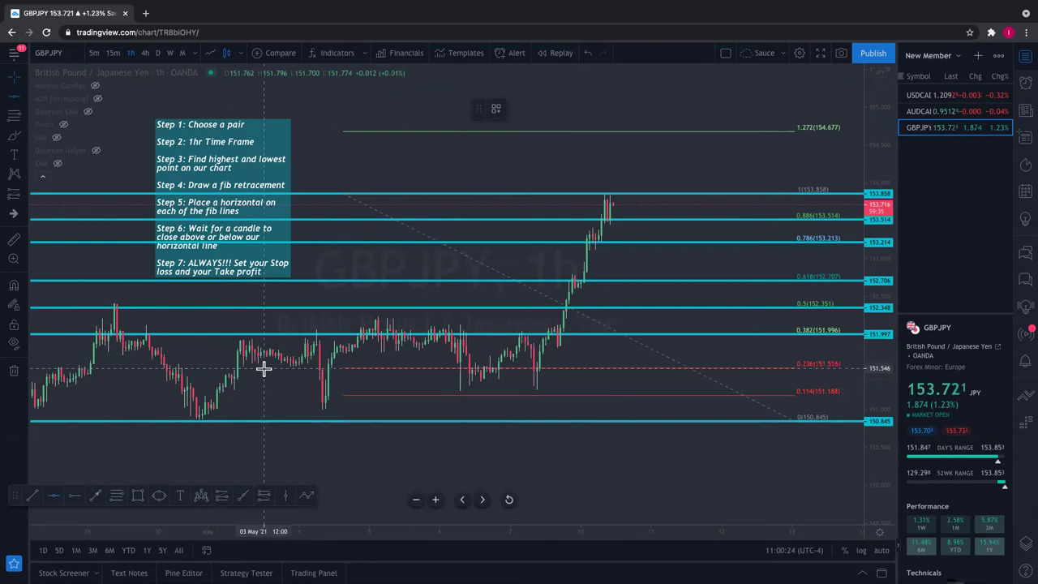
pyautogui.click(264, 367)
pyautogui.click(14, 100)
pyautogui.click(290, 395)
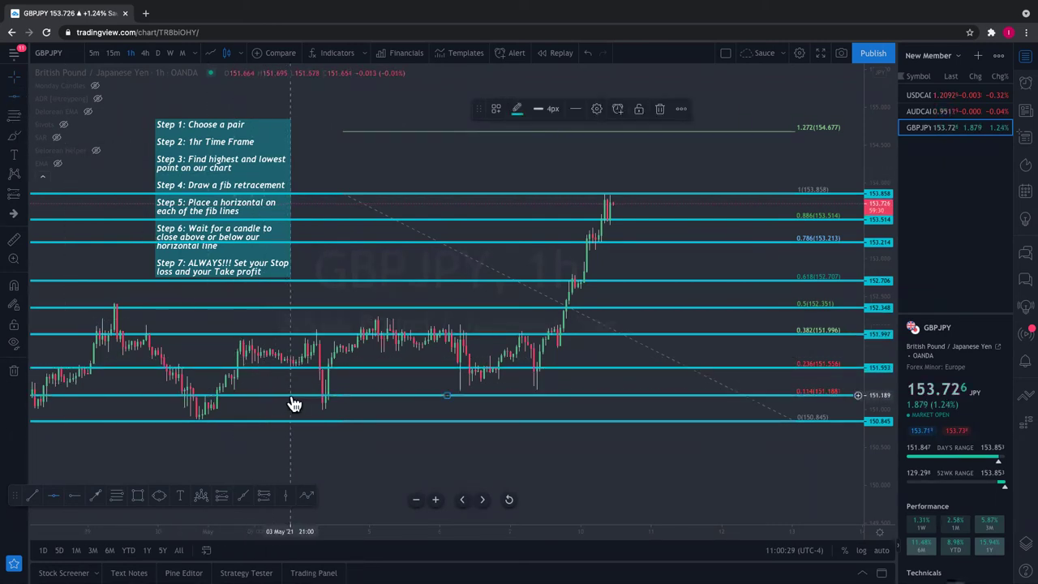
# - Move the steps note up and away from the latest candles, anchoring it at about 03 May '21 06:00
pyautogui.moveTo(494, 472); pyautogui.dragTo(413, 445)
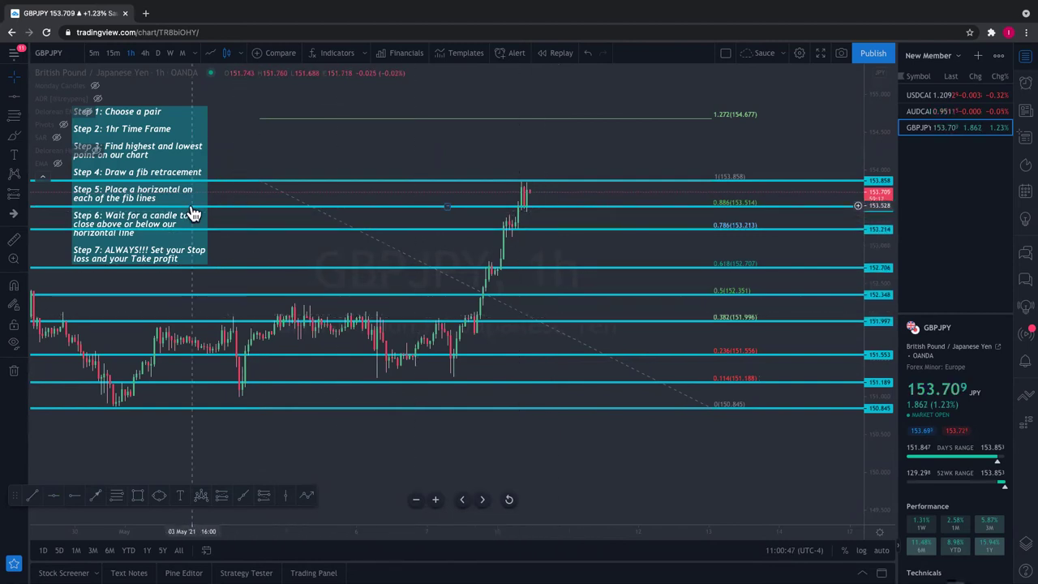
pyautogui.moveTo(188, 134)
pyautogui.mouseDown()
pyautogui.moveTo(338, 111)
pyautogui.moveTo(326, 65)
pyautogui.mouseUp()
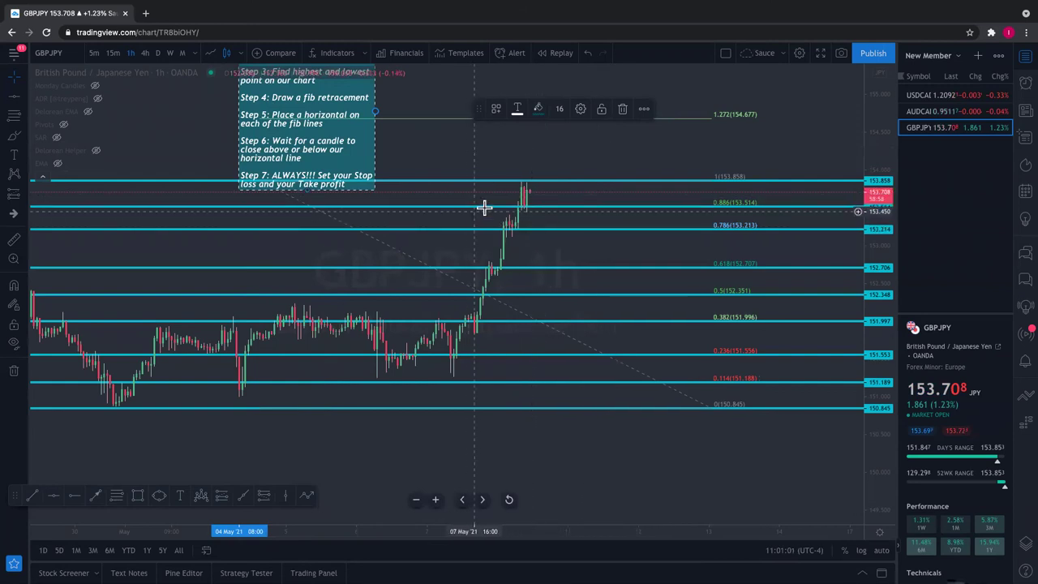
pyautogui.moveTo(364, 141); pyautogui.dragTo(278, 143)
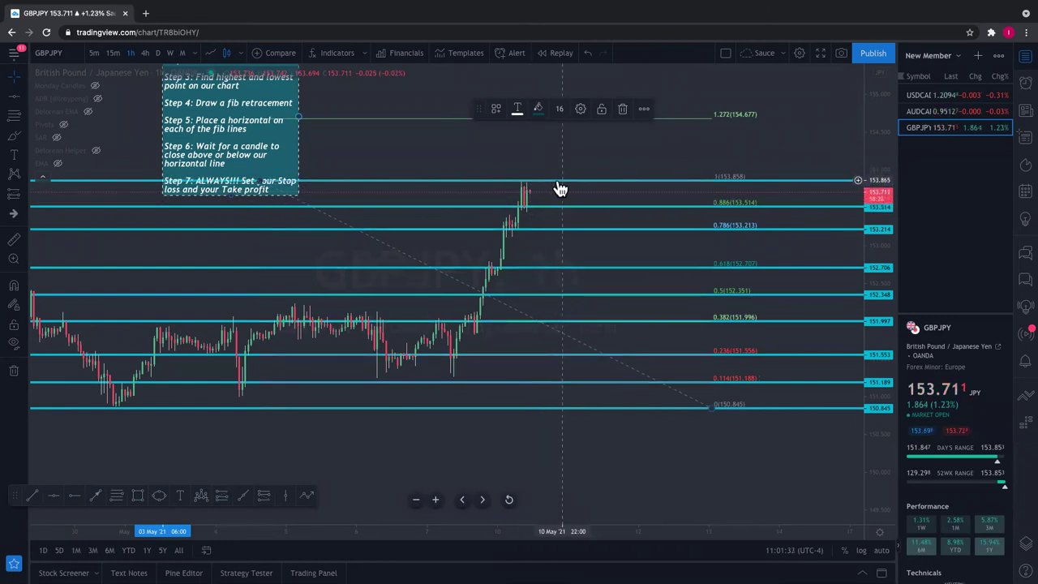
# - Draw a small rectangle just after the latest candle, spanning prices from about 153.972 to 153.657
pyautogui.click(140, 496)
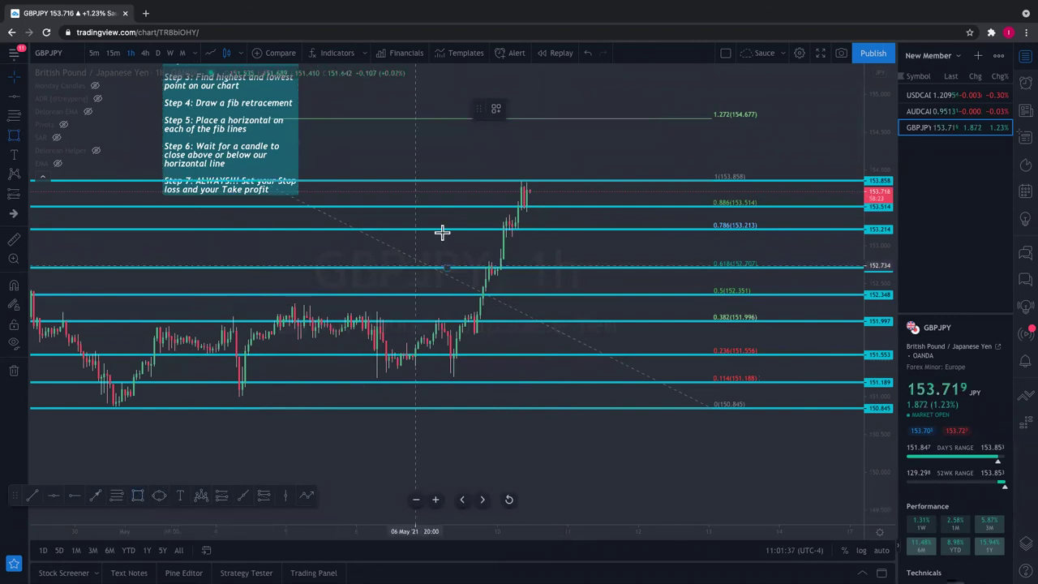
pyautogui.click(539, 174)
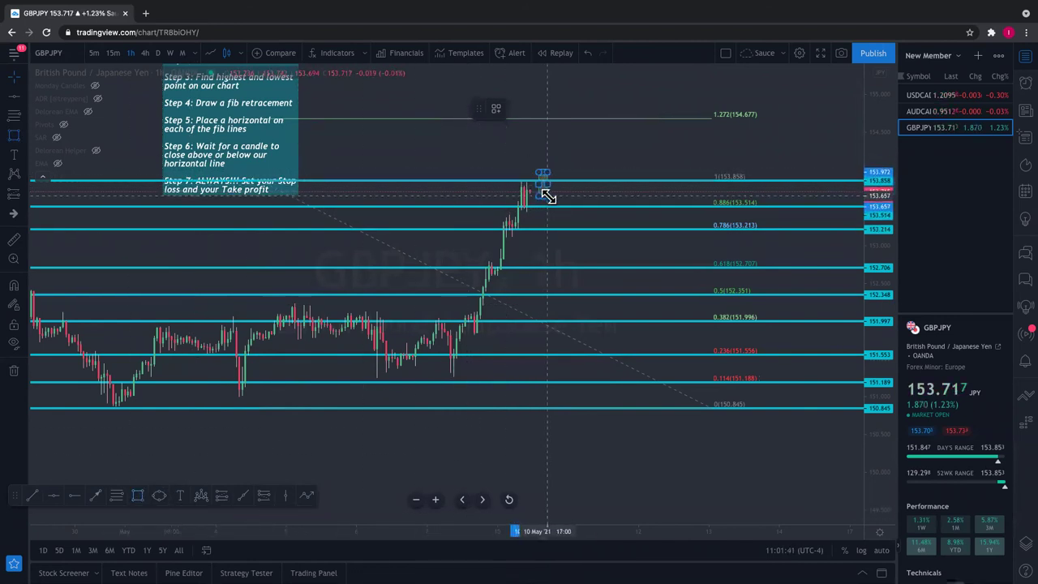
pyautogui.click(546, 197)
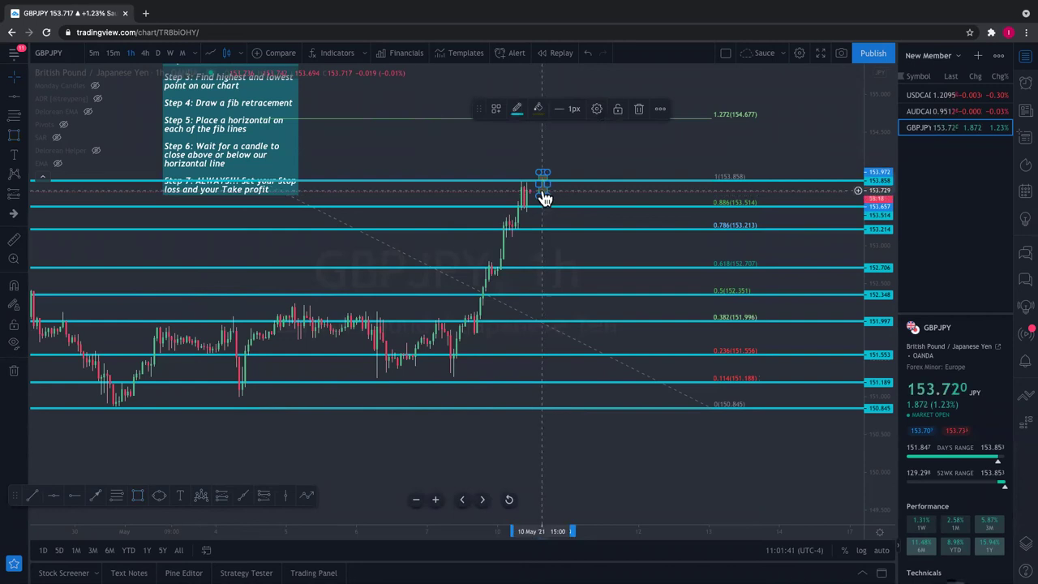
# - Change the fill of the small rectangle after the latest candle to green
pyautogui.click(539, 111)
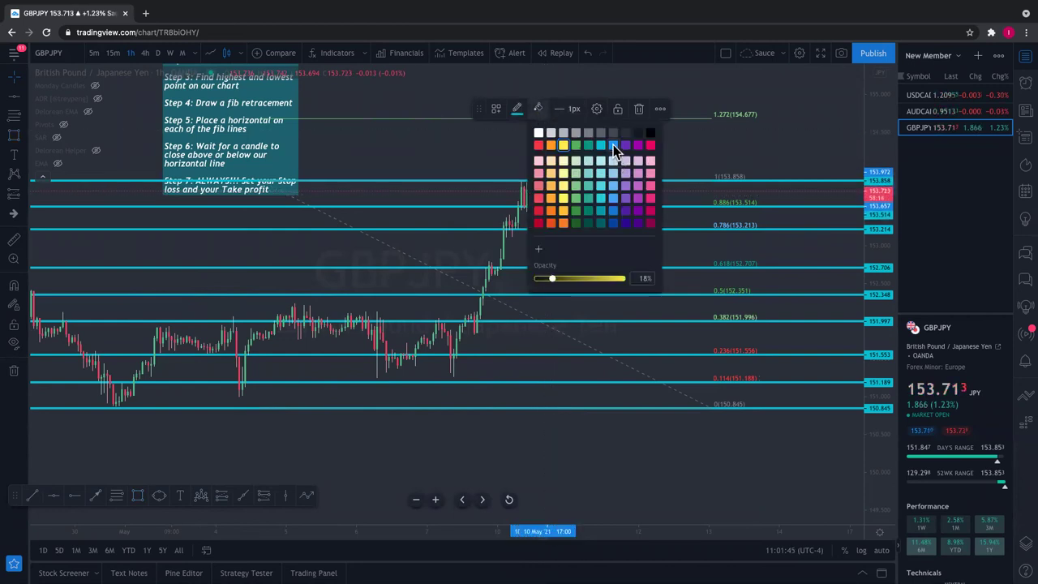
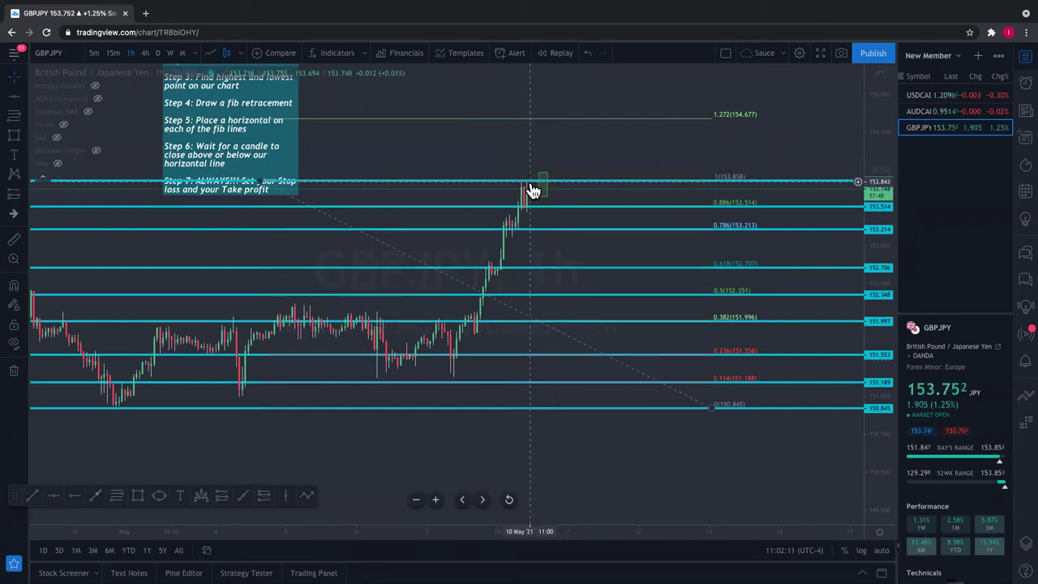
pyautogui.click(532, 172)
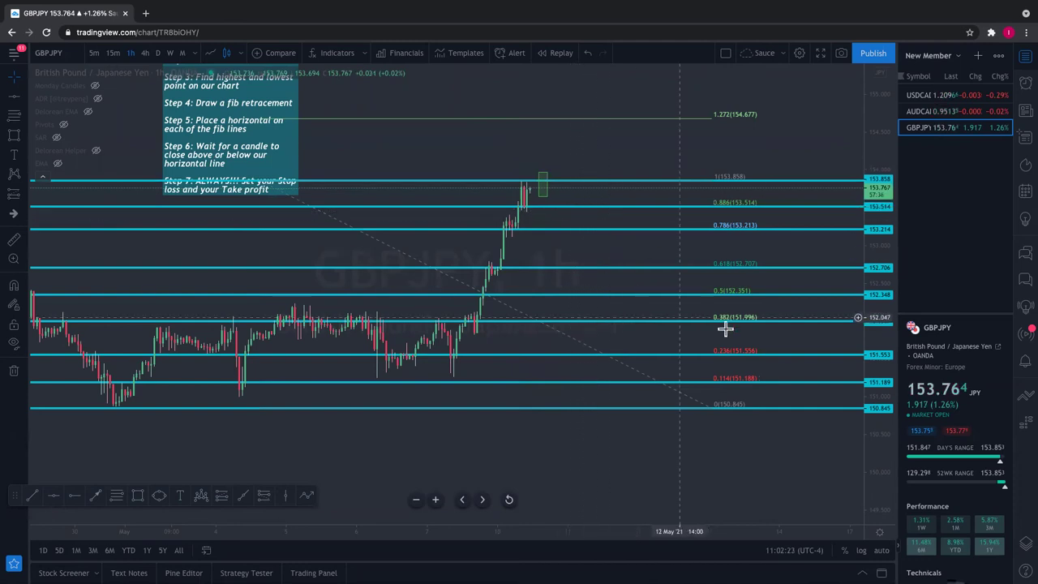
pyautogui.hscroll(-1, 770, 328)
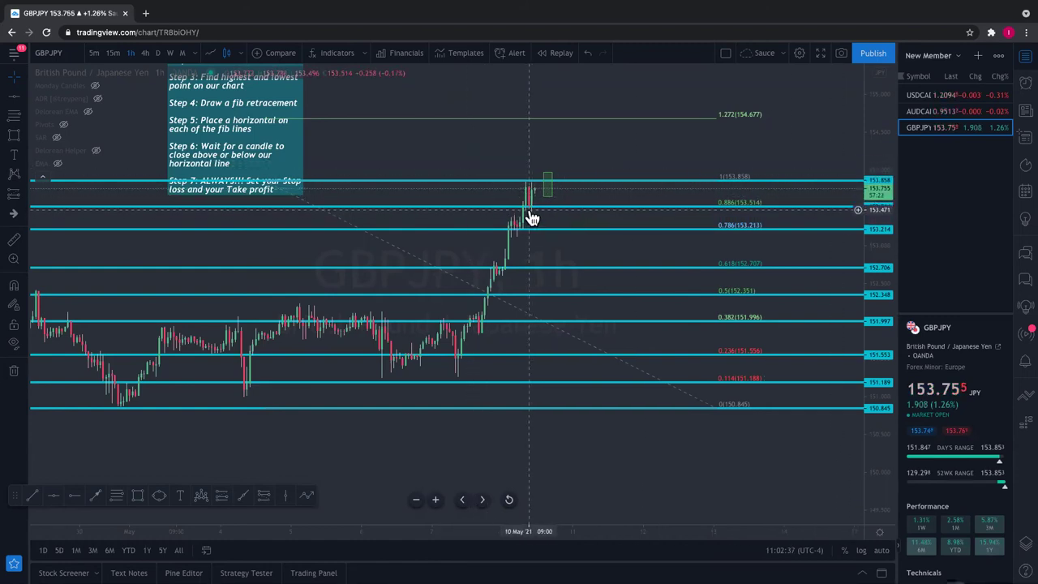
pyautogui.moveTo(548, 193)
pyautogui.mouseDown()
pyautogui.moveTo(547, 171)
pyautogui.moveTo(548, 192)
pyautogui.moveTo(549, 180)
pyautogui.mouseUp()
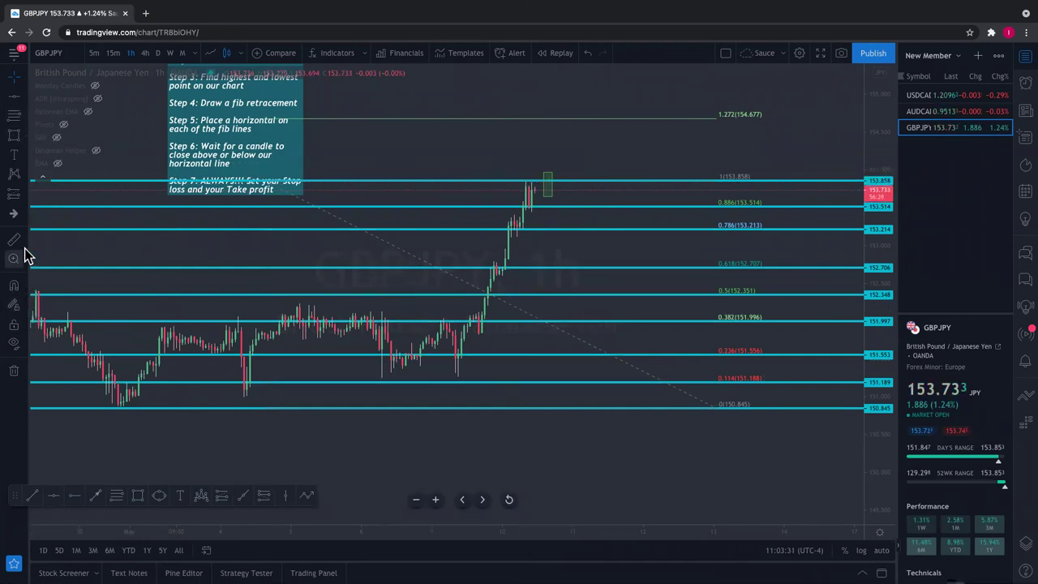
# - Place a Long Position beside the green rectangle with its entry at about 153.951, starting around 10 May '21 21:00
pyautogui.click(24, 198)
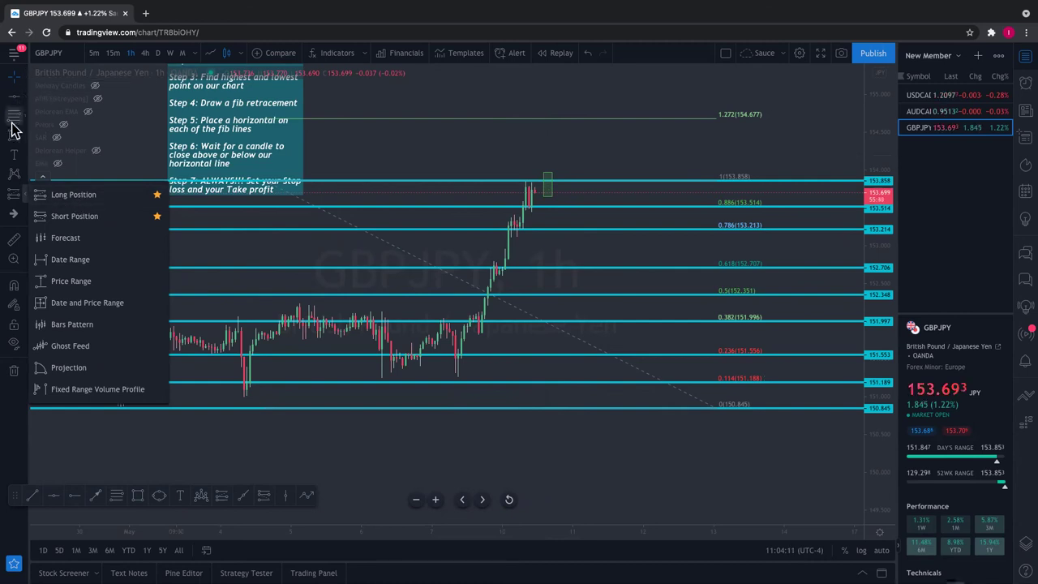
pyautogui.click(26, 201)
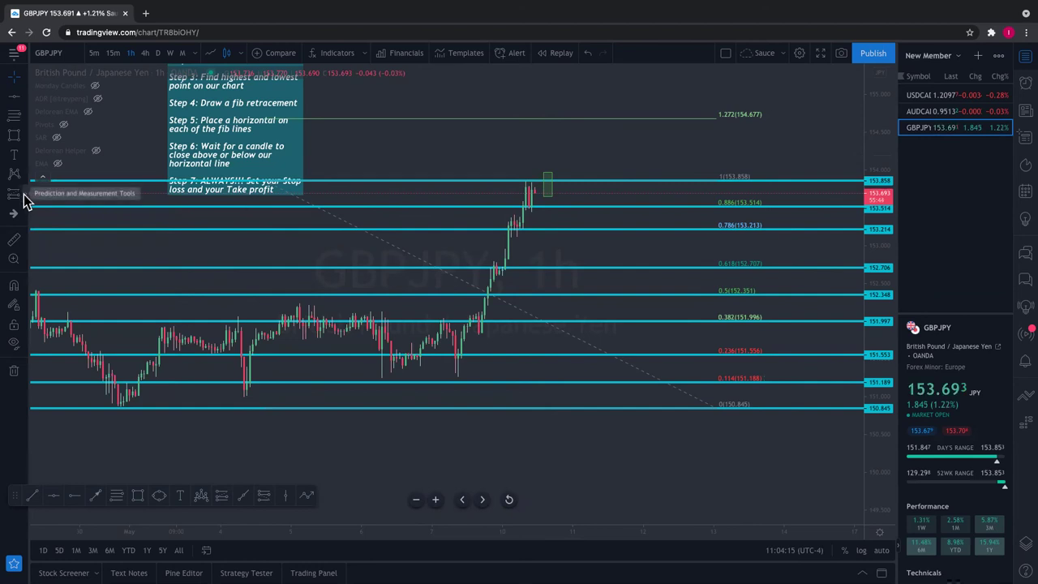
pyautogui.click(25, 201)
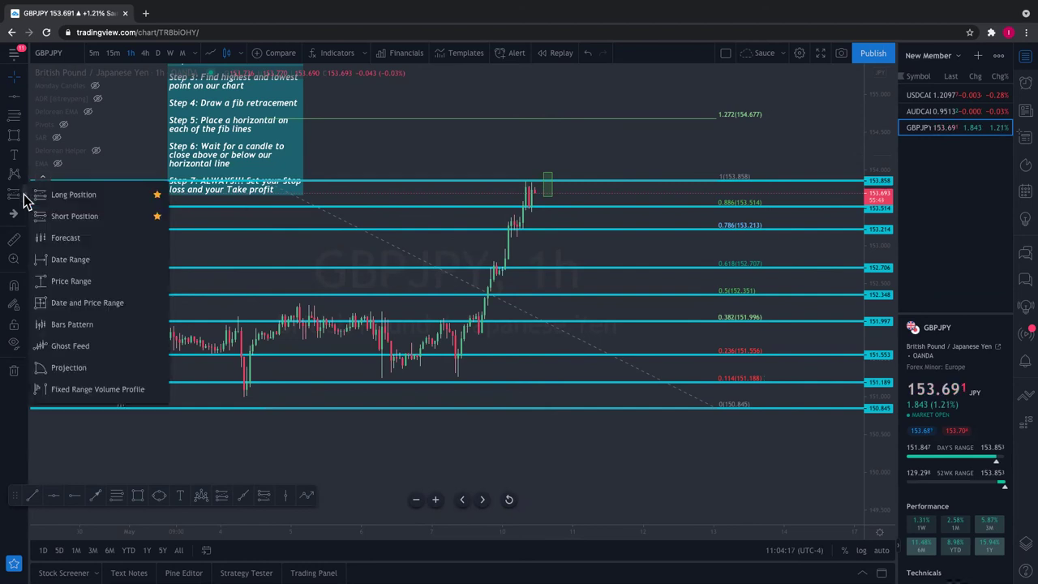
pyautogui.click(71, 203)
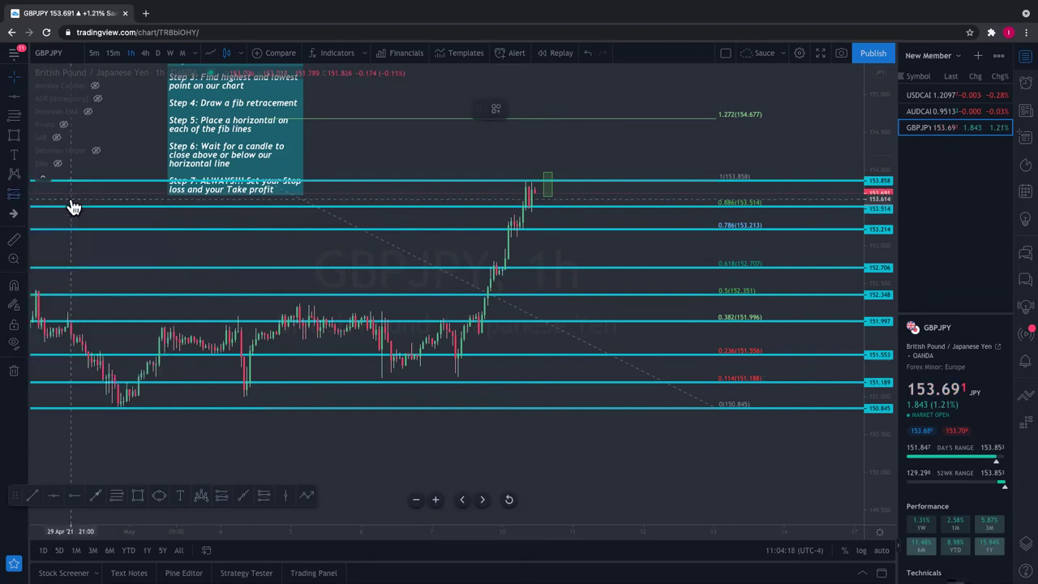
pyautogui.click(564, 174)
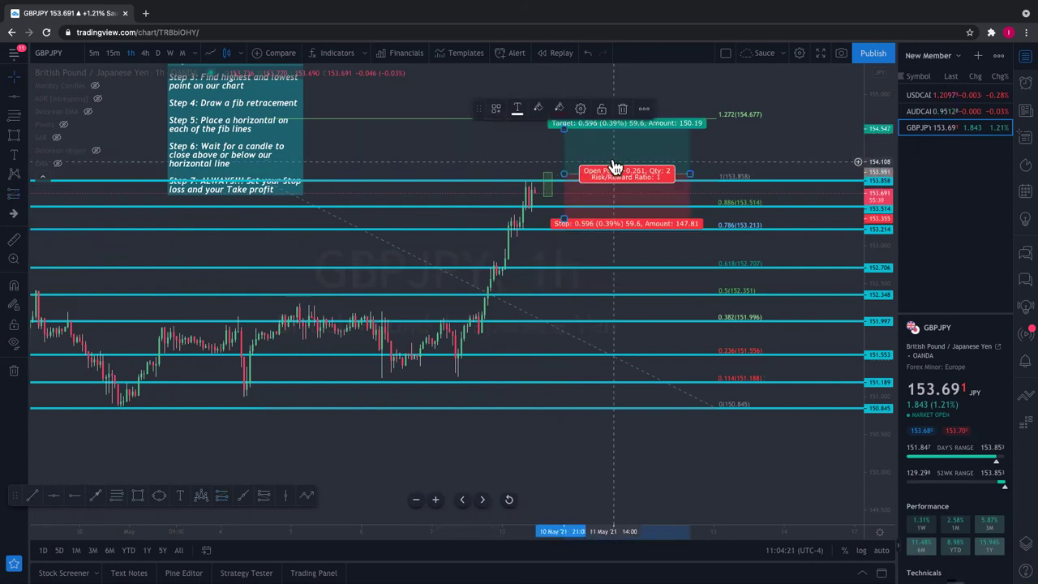
# - Set the long position's profit level and stop level to 300 ticks each
pyautogui.click(581, 110)
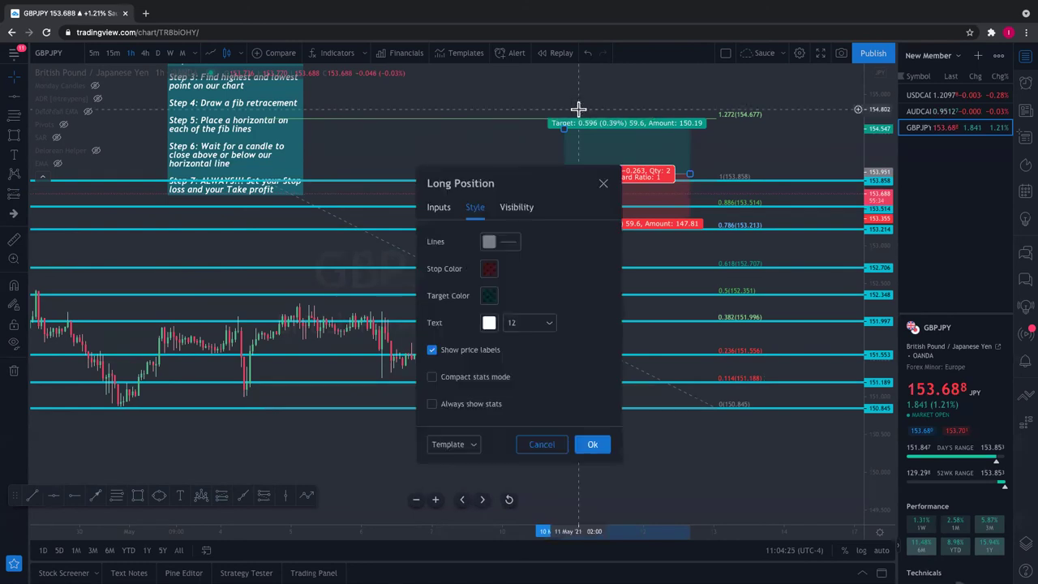
pyautogui.click(439, 210)
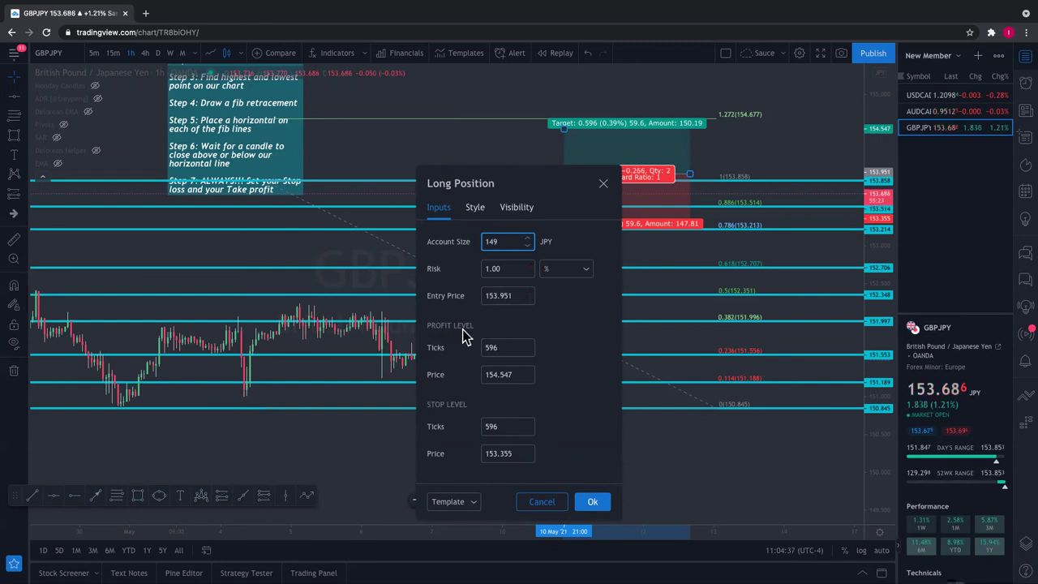
pyautogui.doubleClick(505, 346)
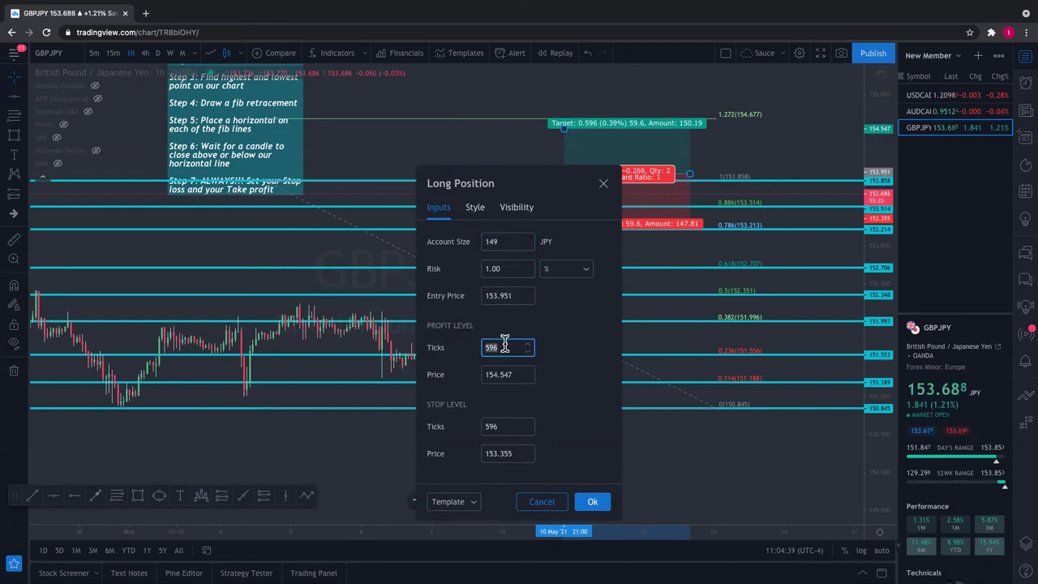
pyautogui.write('300')
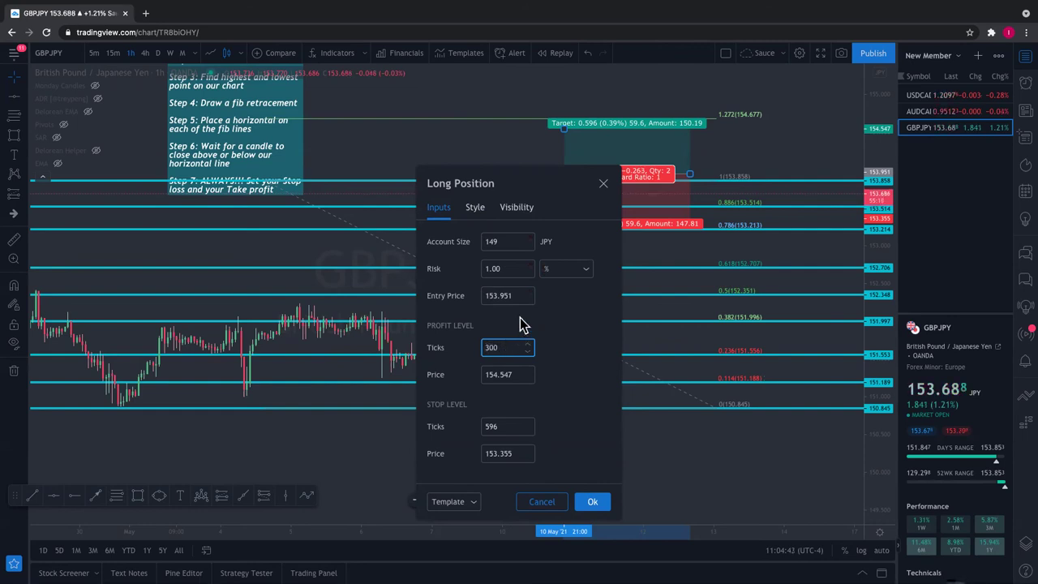
pyautogui.click(502, 392)
pyautogui.click(504, 427)
pyautogui.write('300')
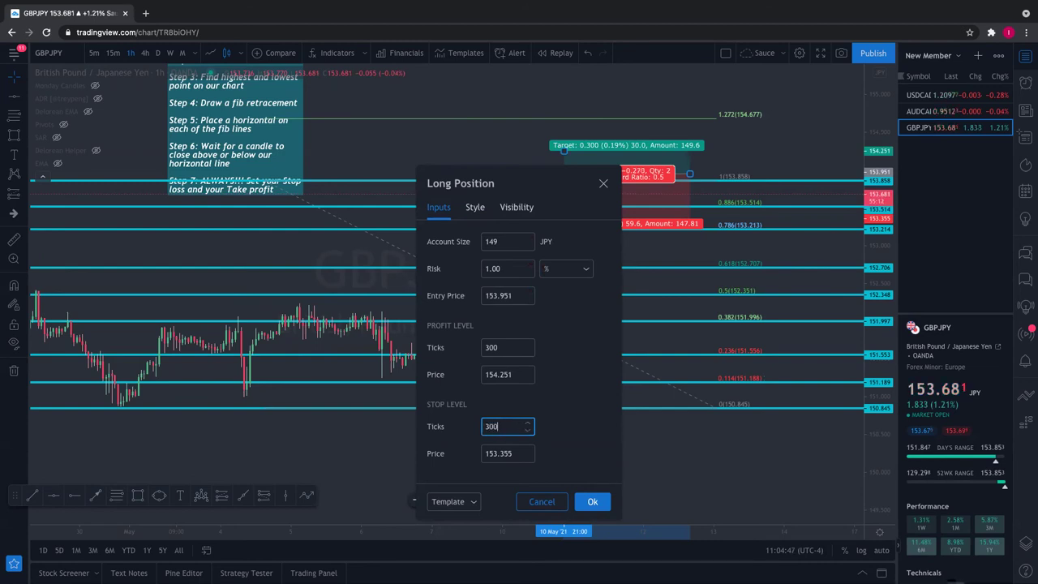
pyautogui.click(519, 394)
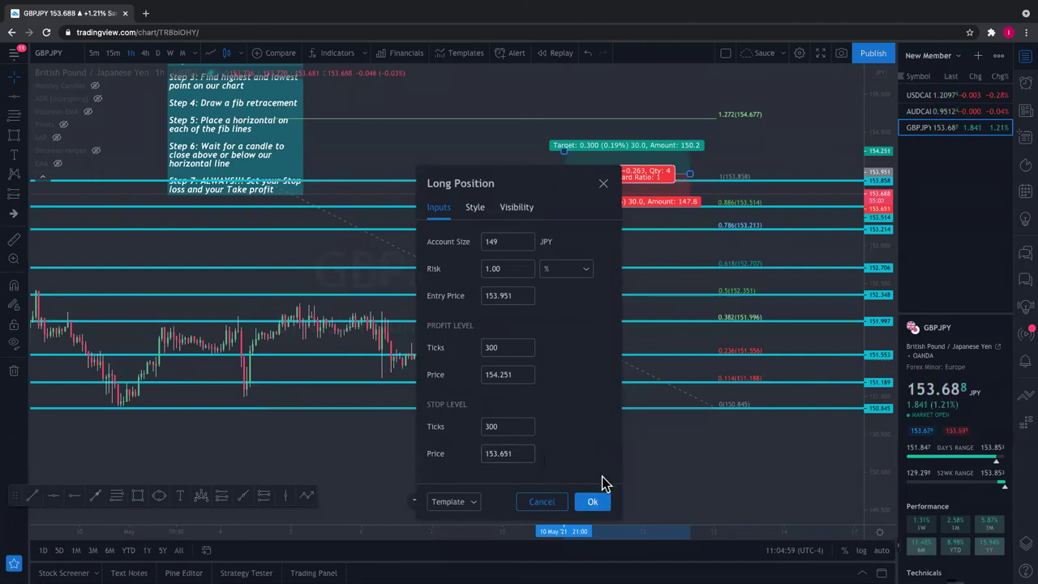
pyautogui.click(600, 502)
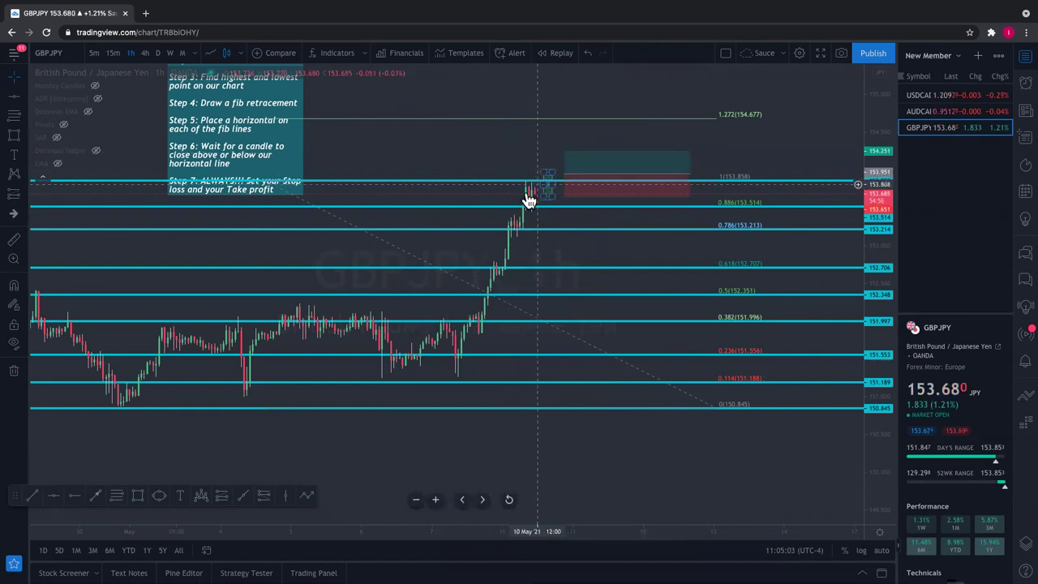
# - Draw a small rectangle across the 0.886 level from about 153.571 to 153.299, and give it a red border and fill
pyautogui.click(16, 135)
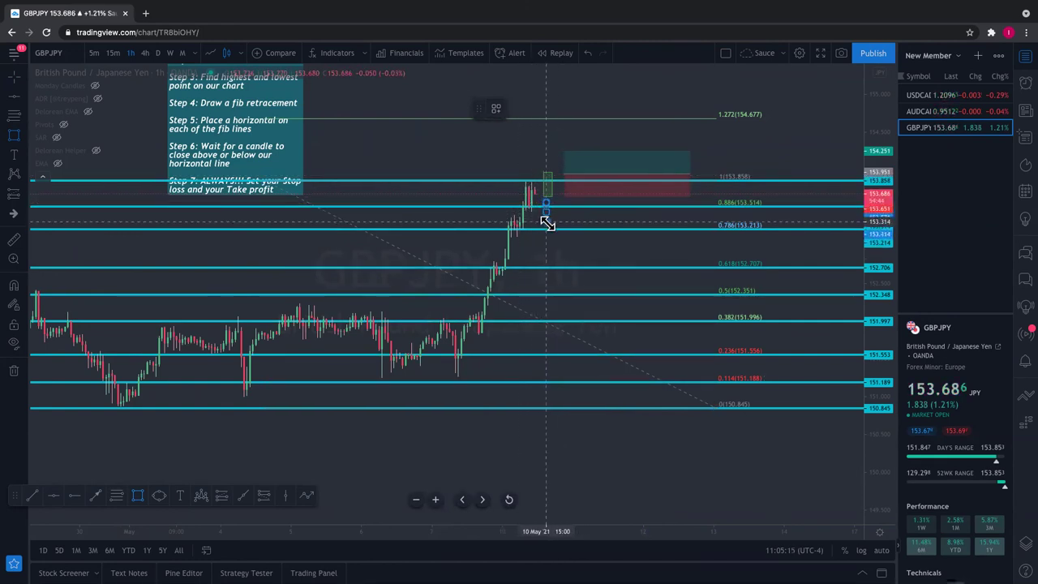
pyautogui.click(555, 222)
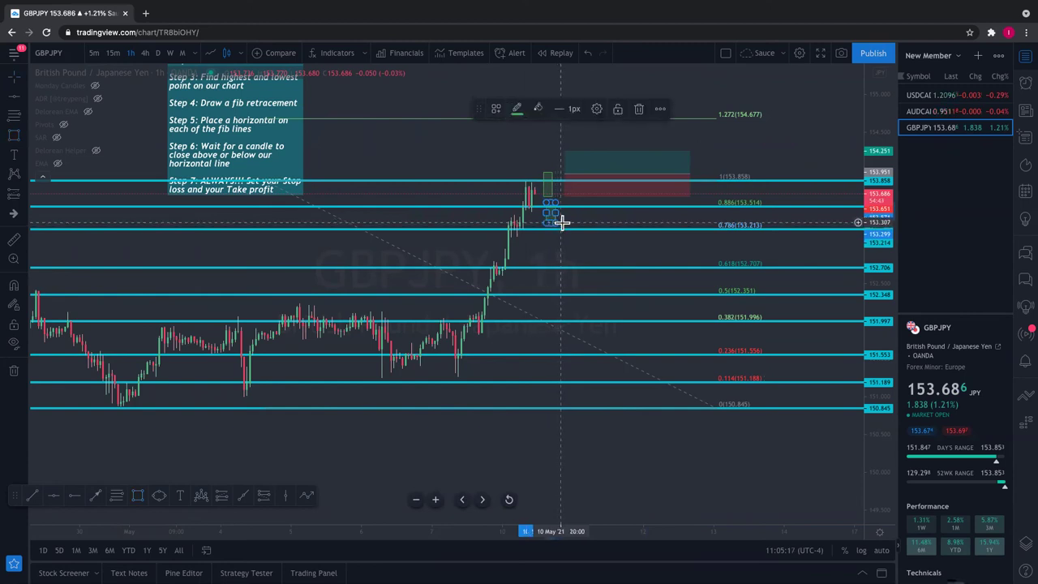
pyautogui.click(519, 108)
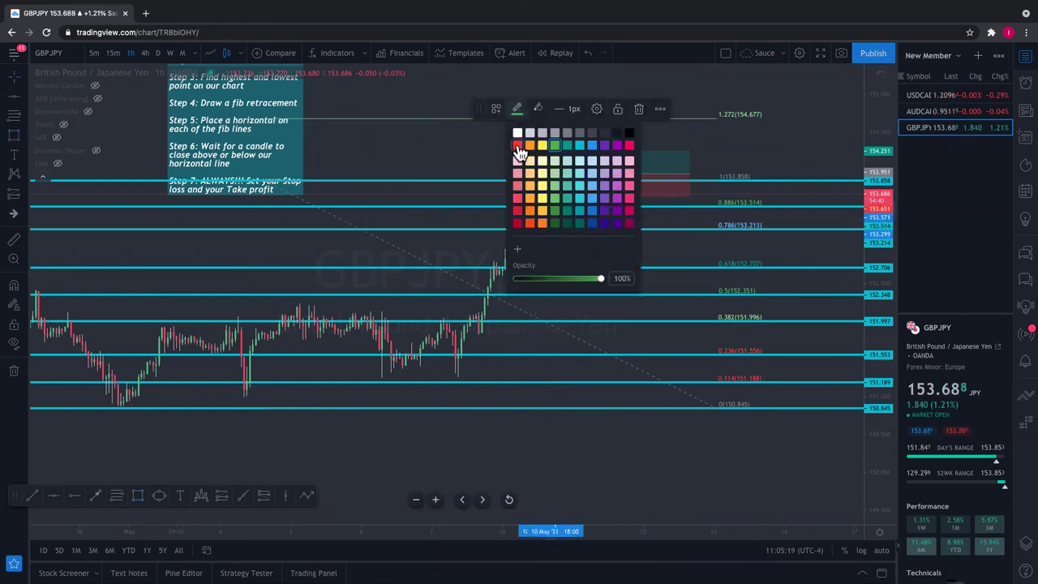
pyautogui.click(518, 145)
pyautogui.click(538, 108)
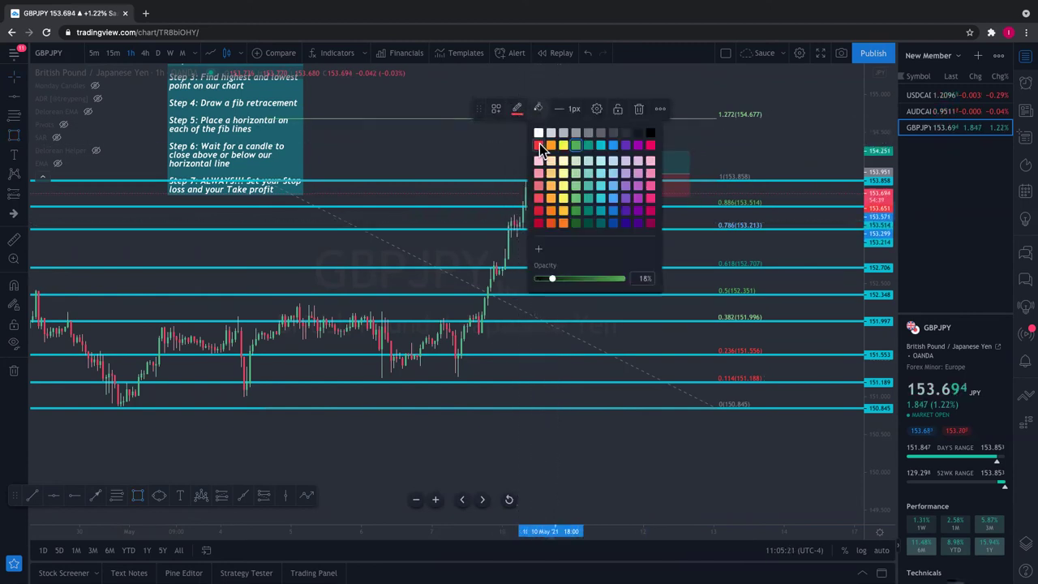
pyautogui.click(540, 143)
pyautogui.click(503, 146)
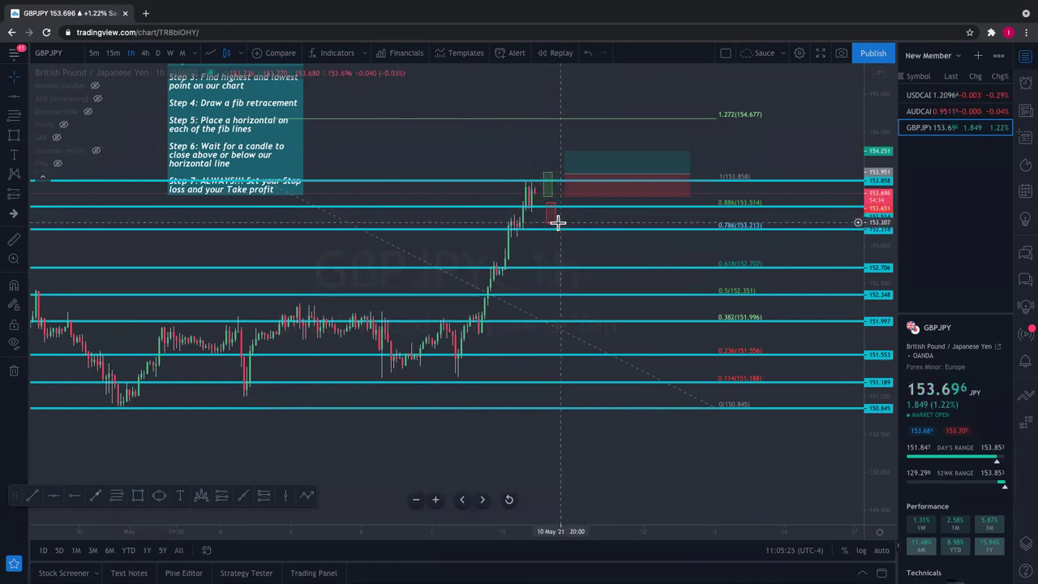
# - Shorten the red rectangle by raising its lower edge closer to the 0.886 level line
pyautogui.moveTo(556, 225); pyautogui.dragTo(558, 217)
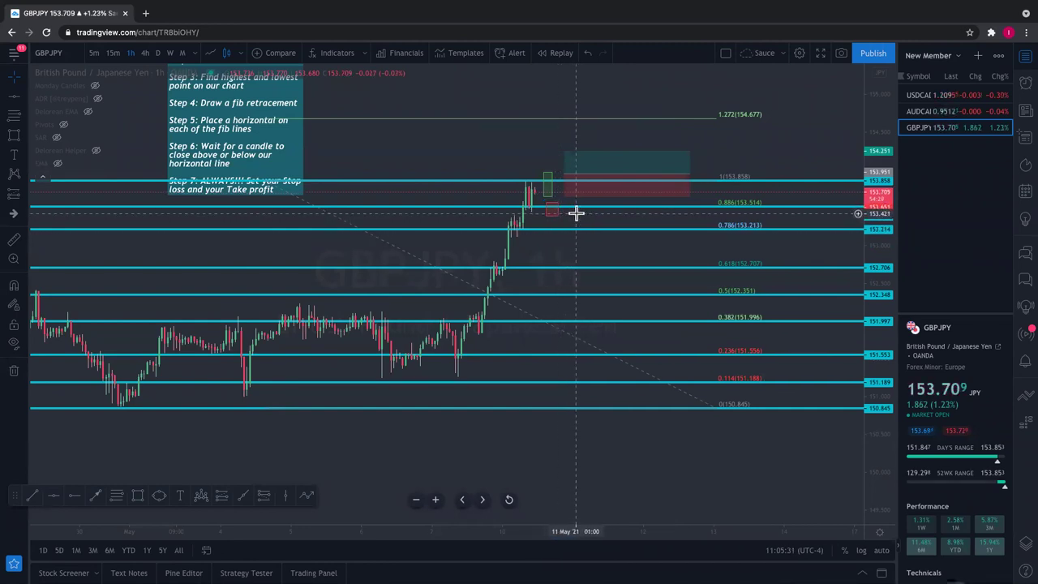
pyautogui.click(572, 213)
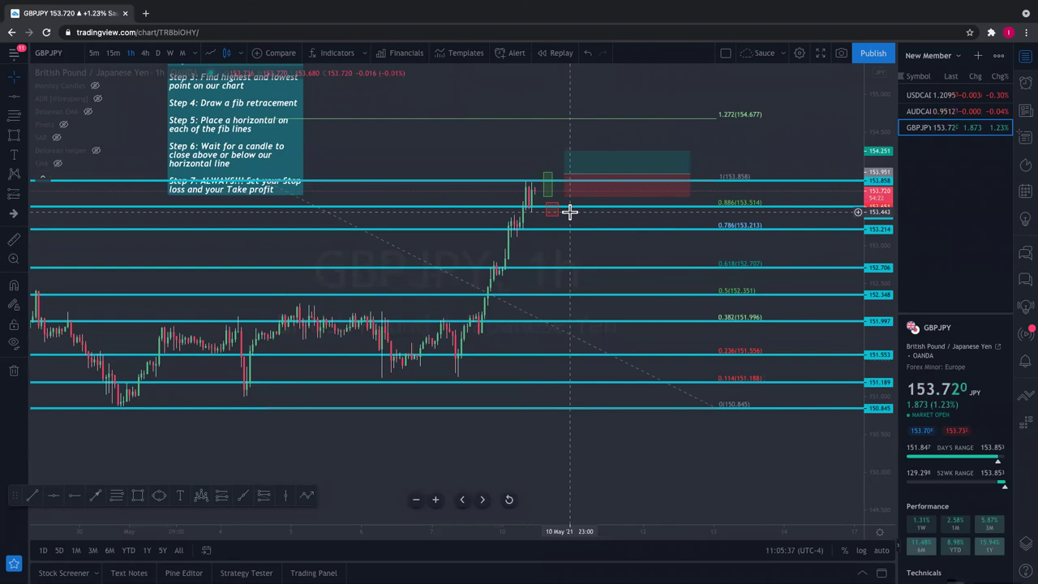
pyautogui.click(554, 213)
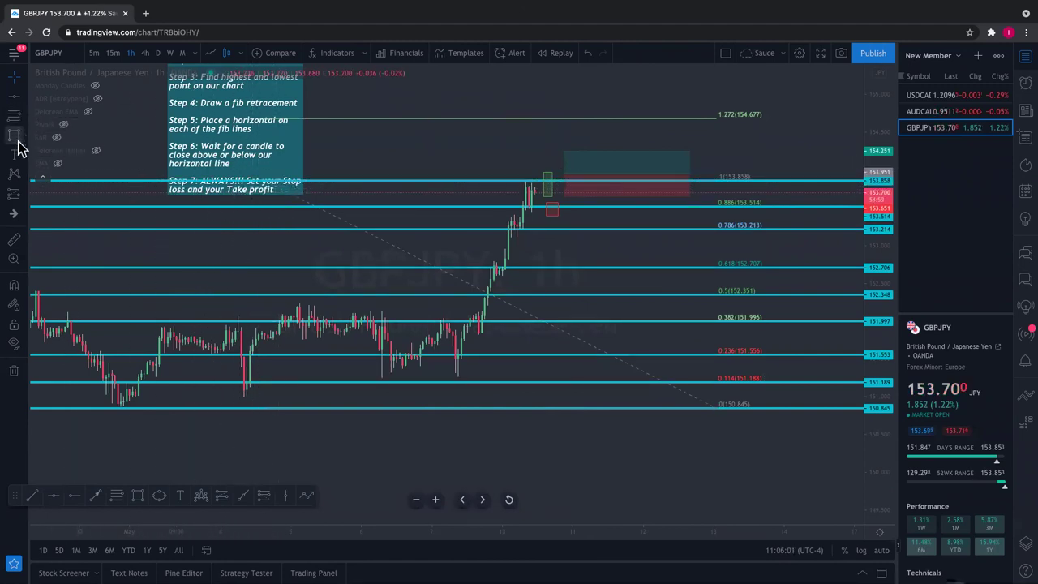
# - Place a Short Position beside the red rectangle with its entry at about 153.414, starting around 10 May '21 23:00
pyautogui.click(25, 194)
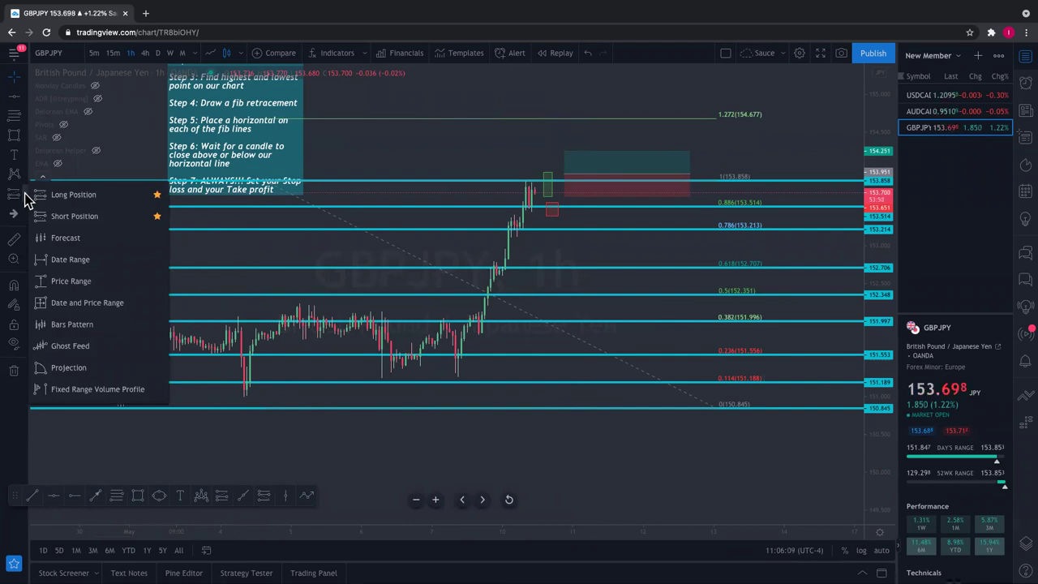
pyautogui.click(82, 217)
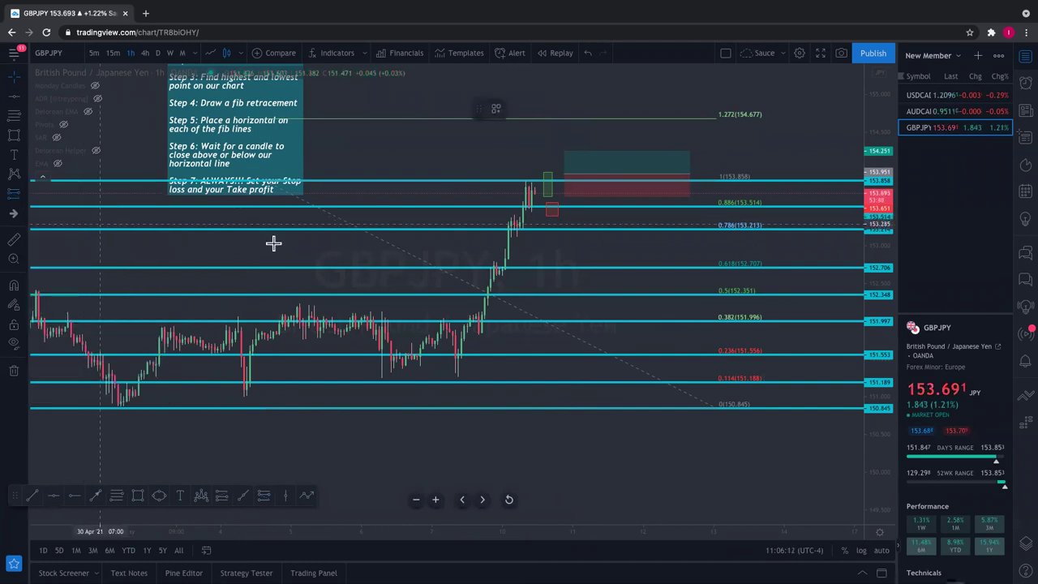
pyautogui.click(571, 213)
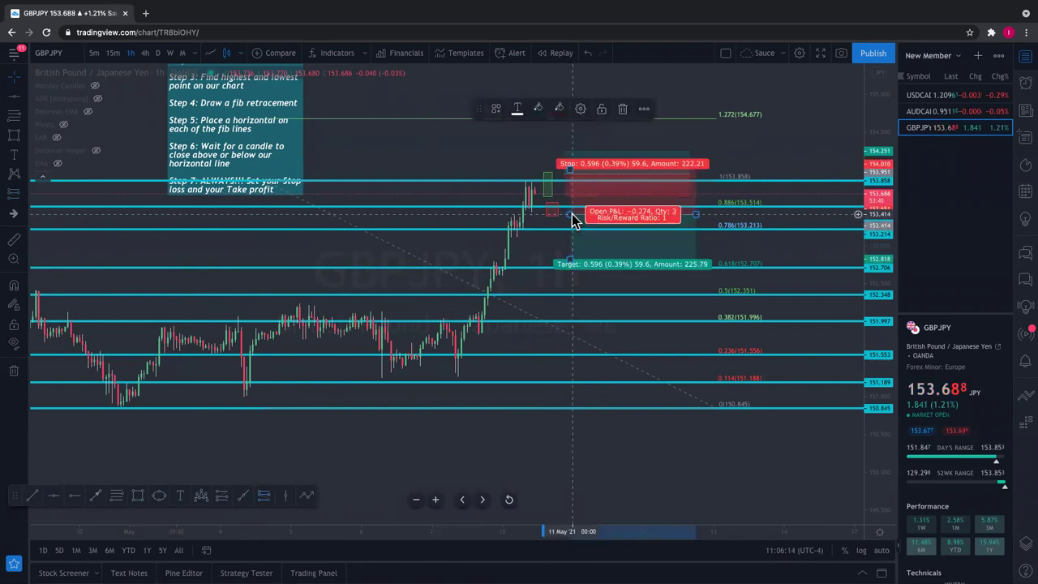
# - Set the short position's profit level and stop level to 300 ticks each
pyautogui.click(581, 109)
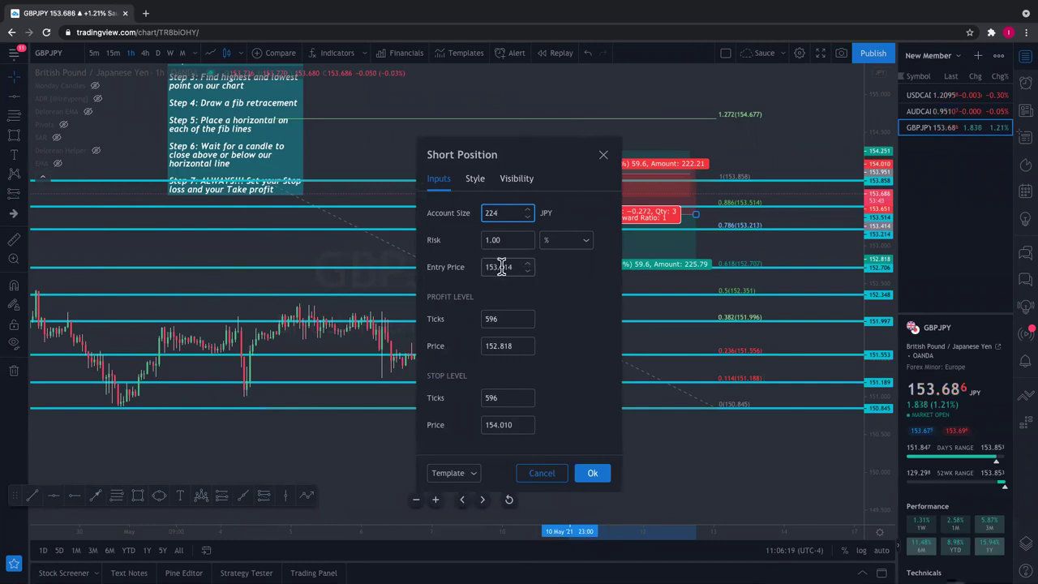
pyautogui.doubleClick(500, 318)
pyautogui.write('300')
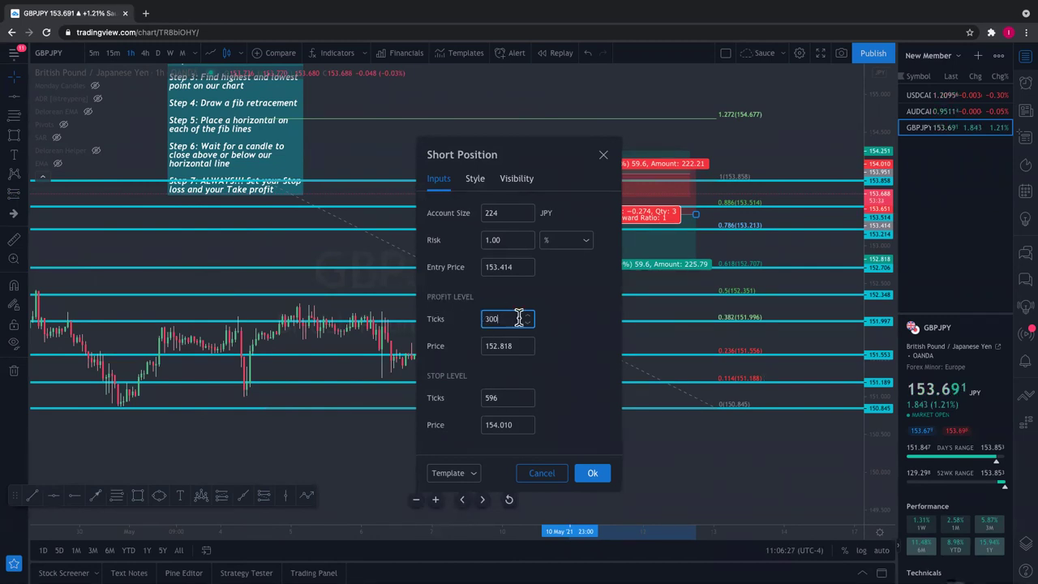
pyautogui.click(573, 354)
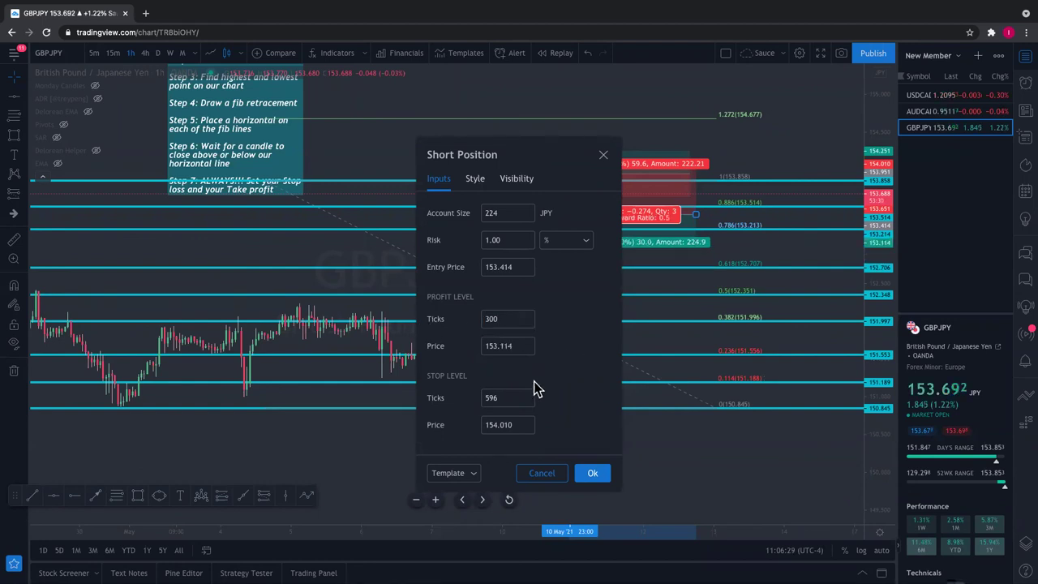
pyautogui.doubleClick(503, 394)
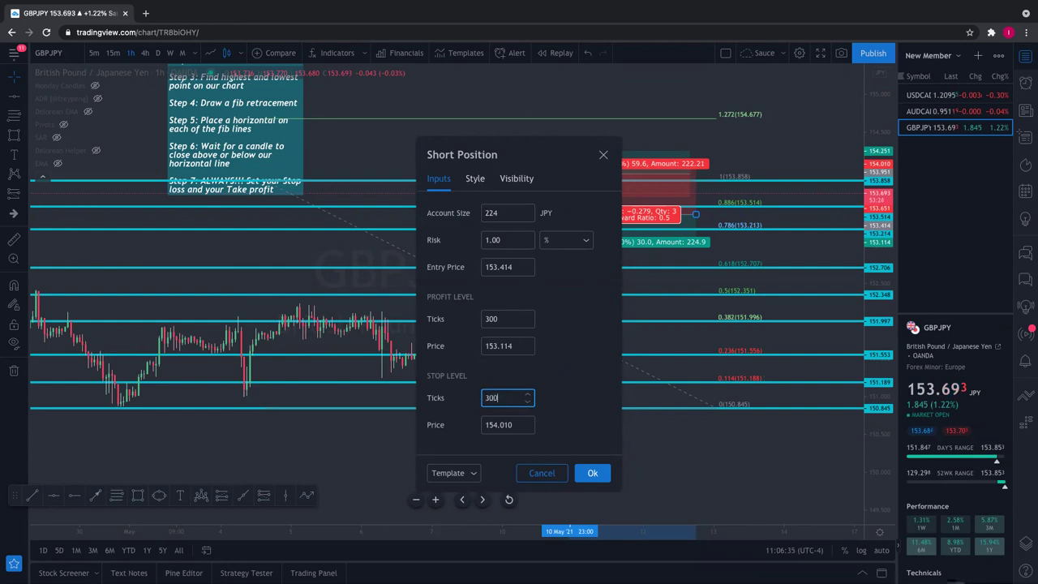
pyautogui.write('300')
pyautogui.click(567, 351)
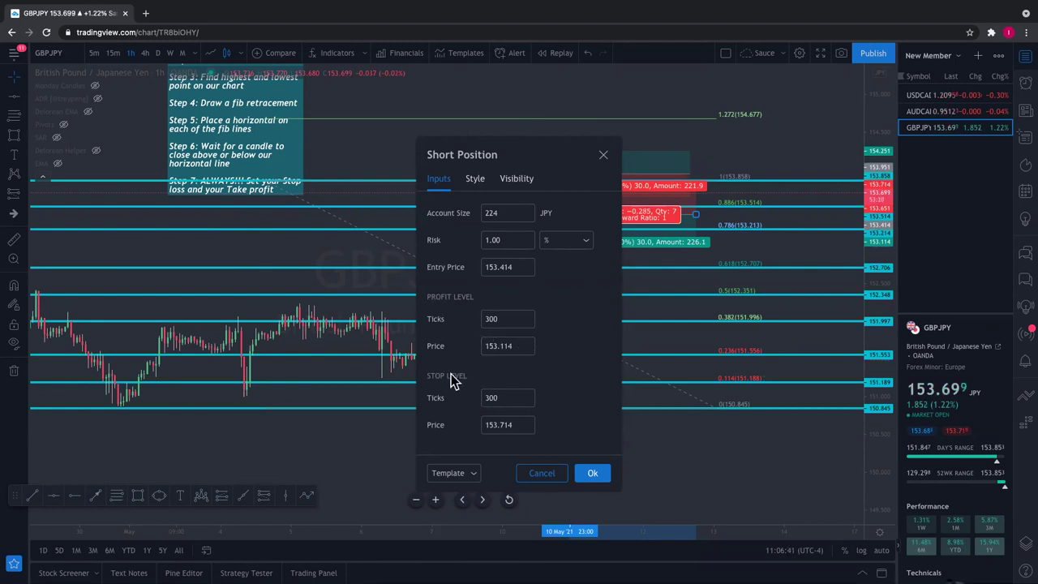
pyautogui.click(600, 475)
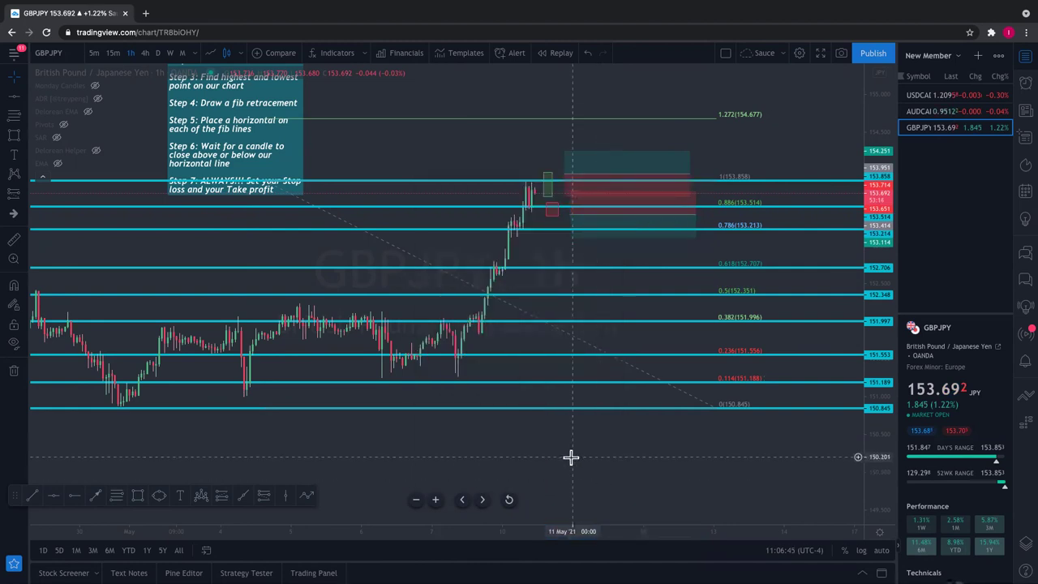